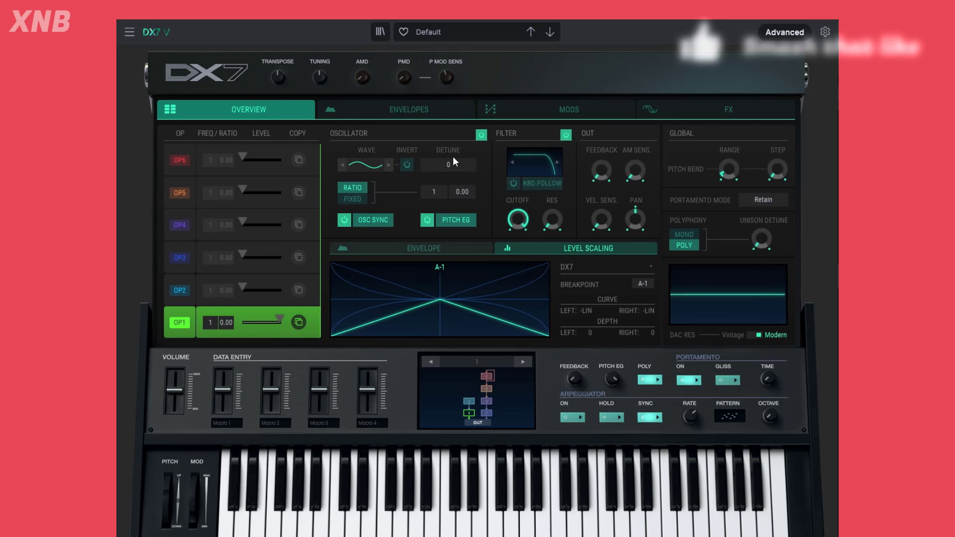
# - Examine the envelopes of operators 1, 2 and 3 in the overview and in the enlarged envelope editor
pyautogui.click(474, 251)
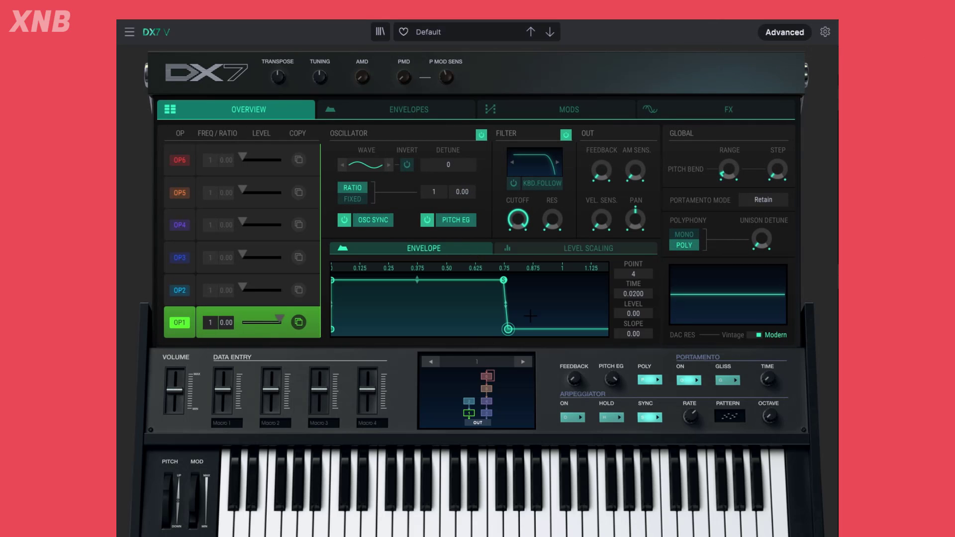
pyautogui.moveTo(174, 393); pyautogui.dragTo(175, 391)
pyautogui.click(177, 292)
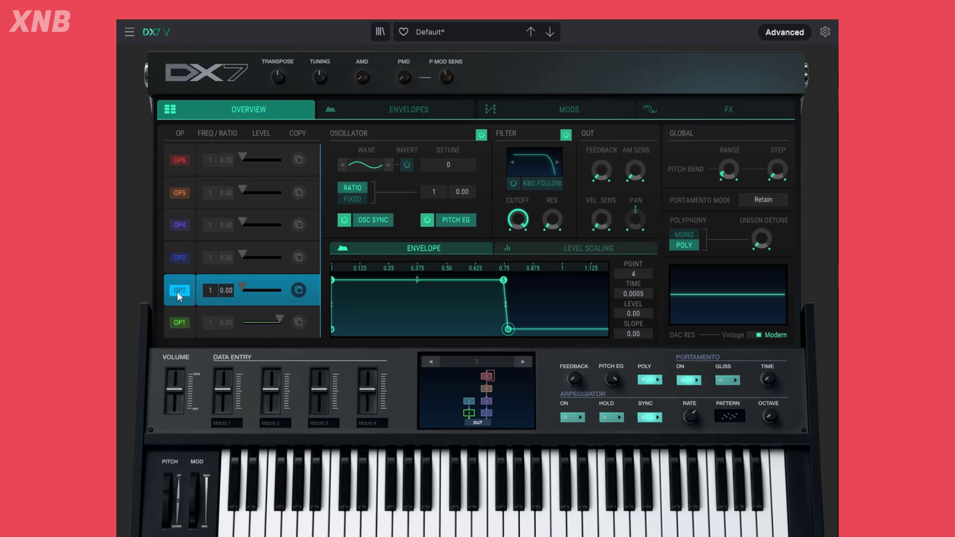
pyautogui.click(173, 259)
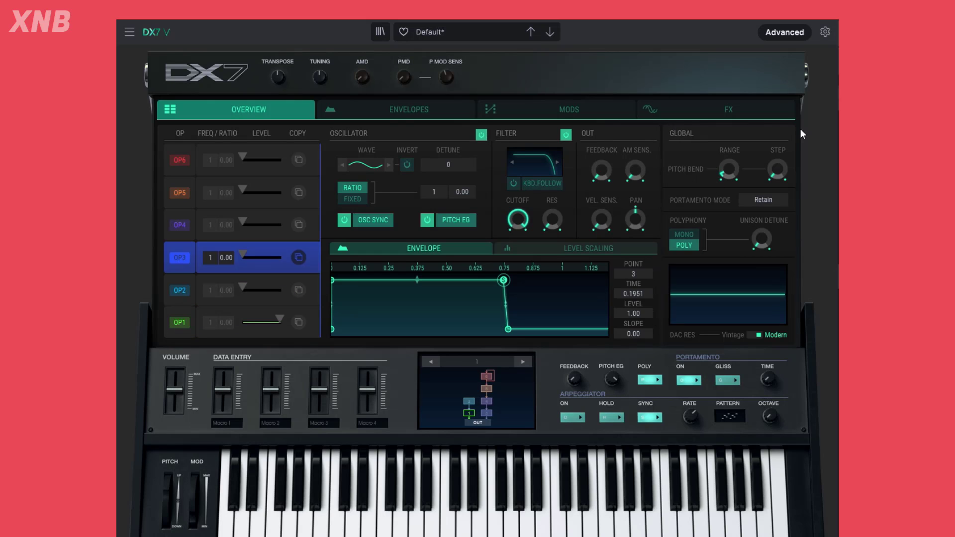
pyautogui.click(399, 109)
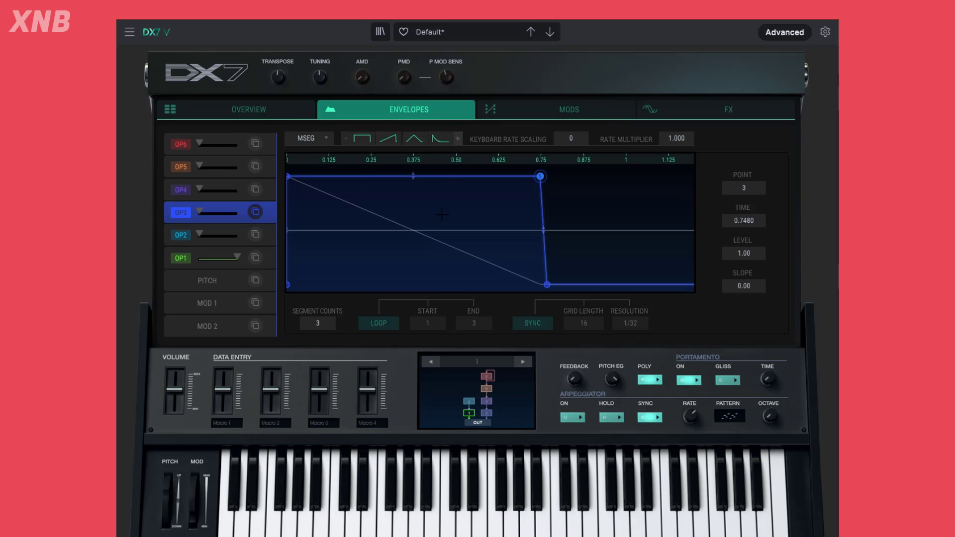
pyautogui.click(292, 102)
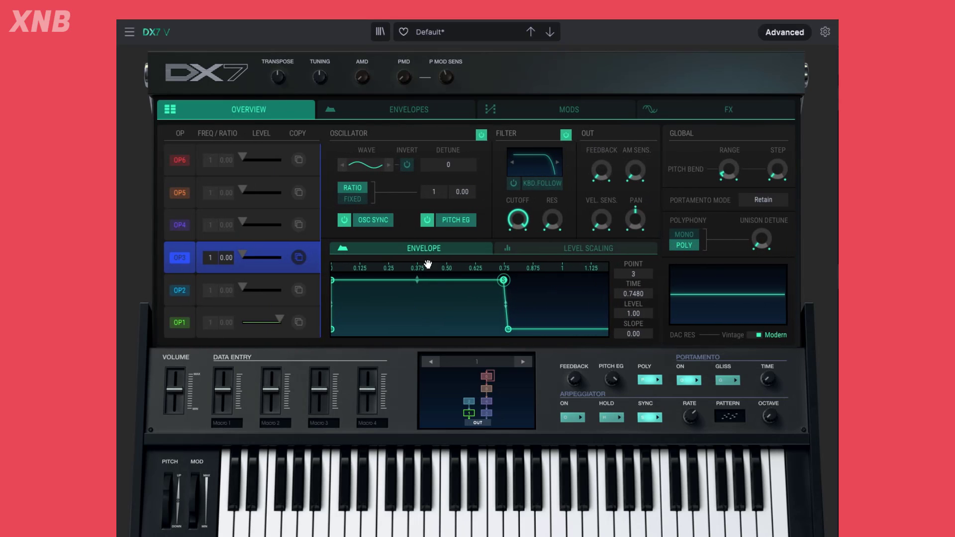
pyautogui.click(408, 109)
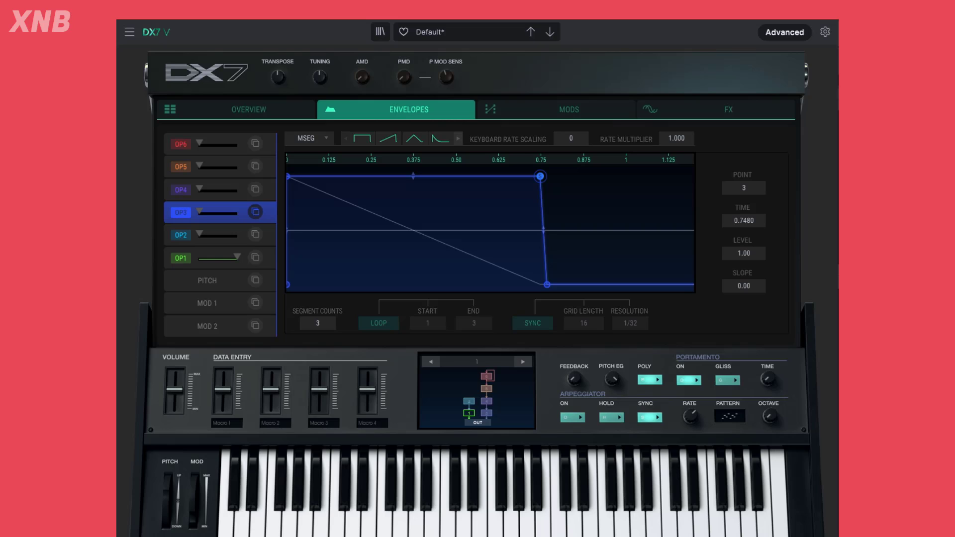
# - Raise operator 2's level to maximum and move its envelope's sustain point to a time of about 0.32 and level of about 0.57
pyautogui.click(184, 256)
pyautogui.moveTo(198, 234); pyautogui.dragTo(235, 235)
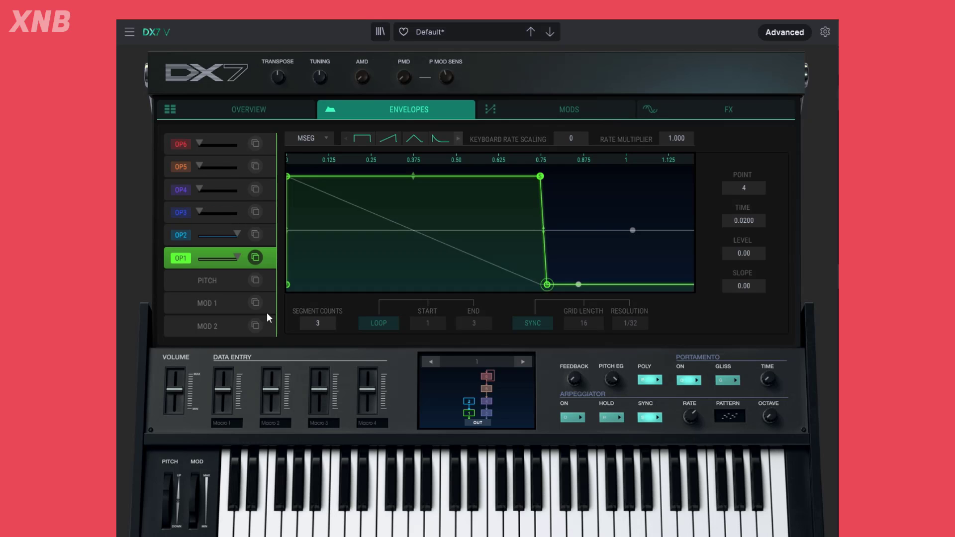
pyautogui.click(183, 236)
pyautogui.moveTo(540, 176); pyautogui.dragTo(398, 224)
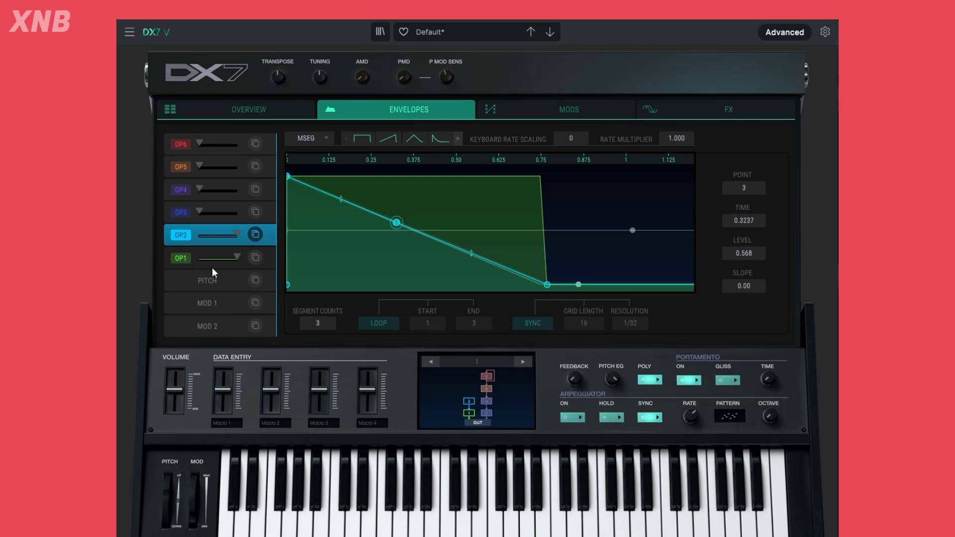
# - Set operator 2's waveform to Saw
pyautogui.moveTo(212, 256)
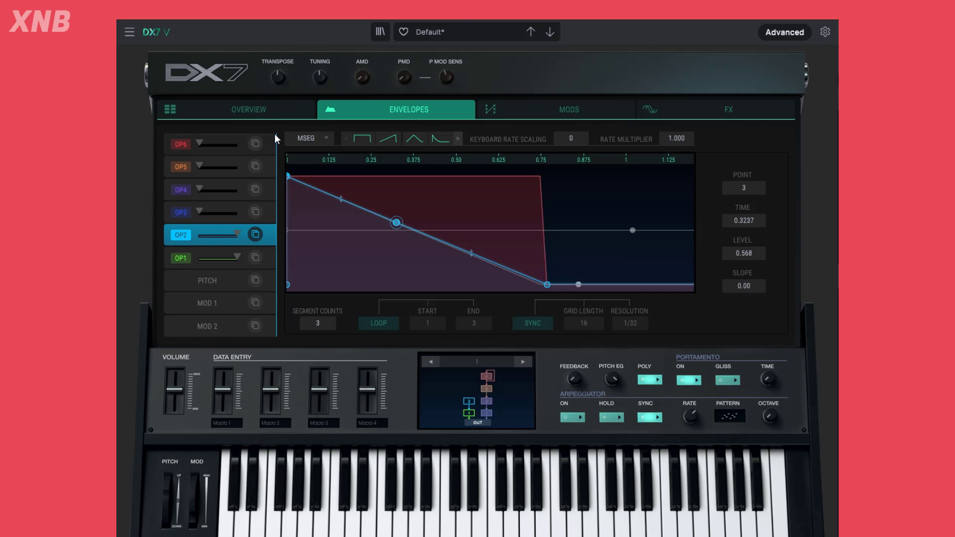
pyautogui.click(276, 111)
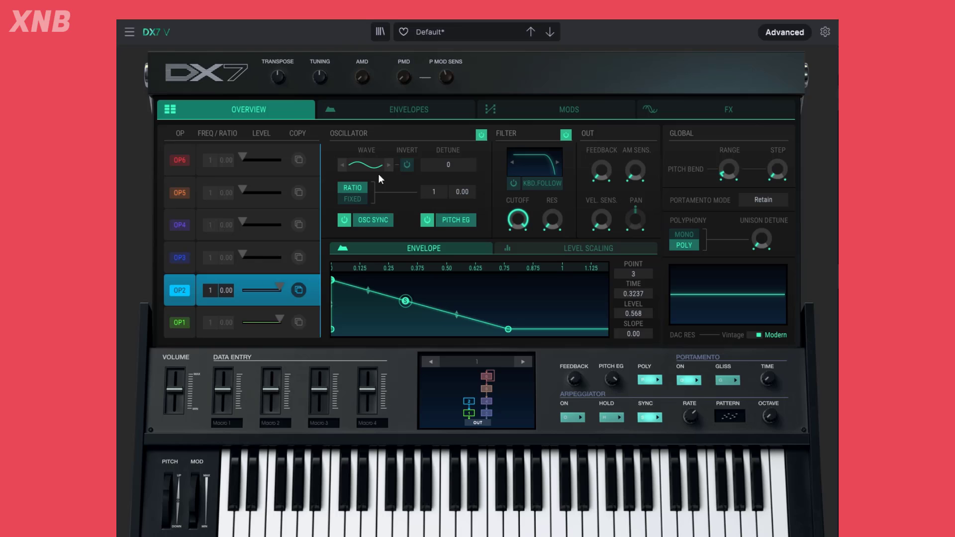
pyautogui.click(374, 166)
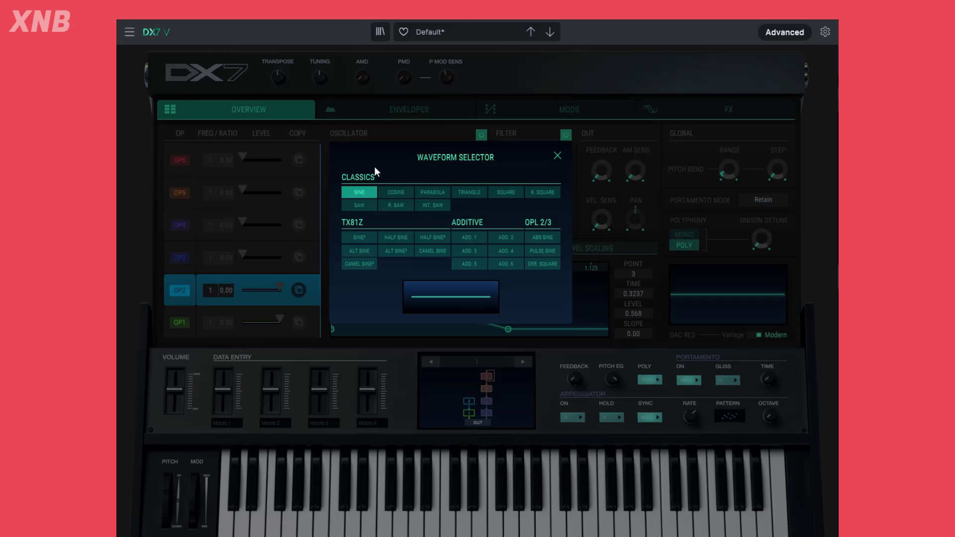
pyautogui.click(366, 208)
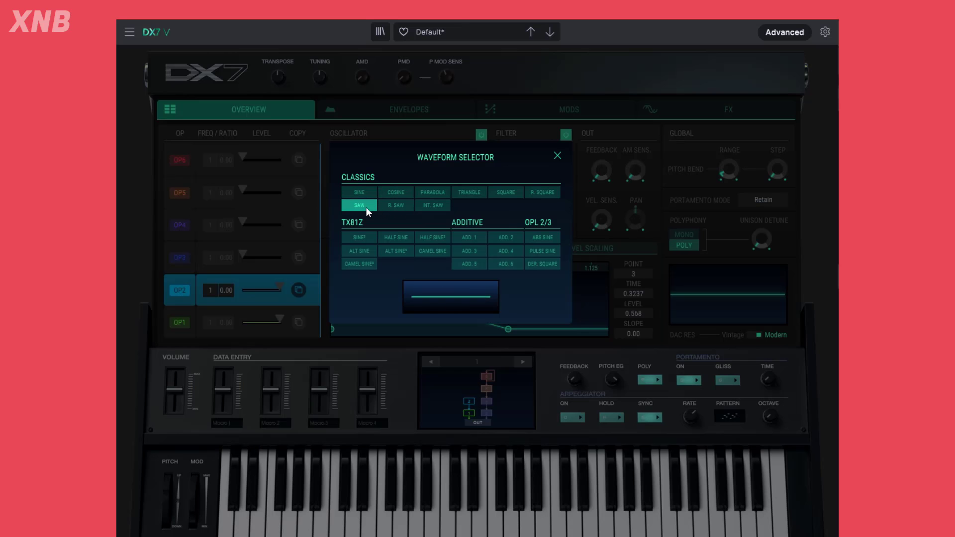
pyautogui.click(633, 77)
# - Shorten operator 1's envelope decay by moving its sustain point to a time of about 0.21 and level of about 0.12
pyautogui.click(429, 110)
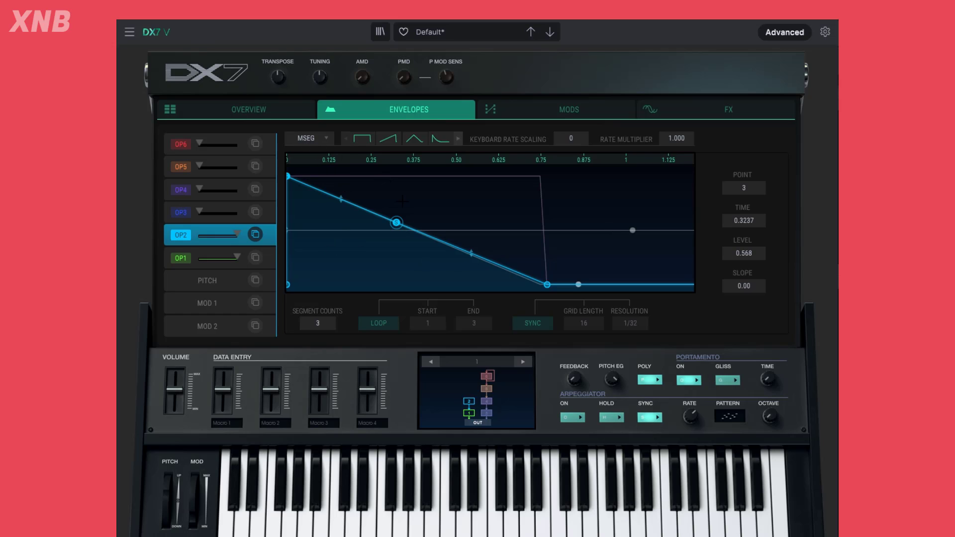
pyautogui.click(180, 258)
pyautogui.moveTo(538, 181); pyautogui.dragTo(358, 279)
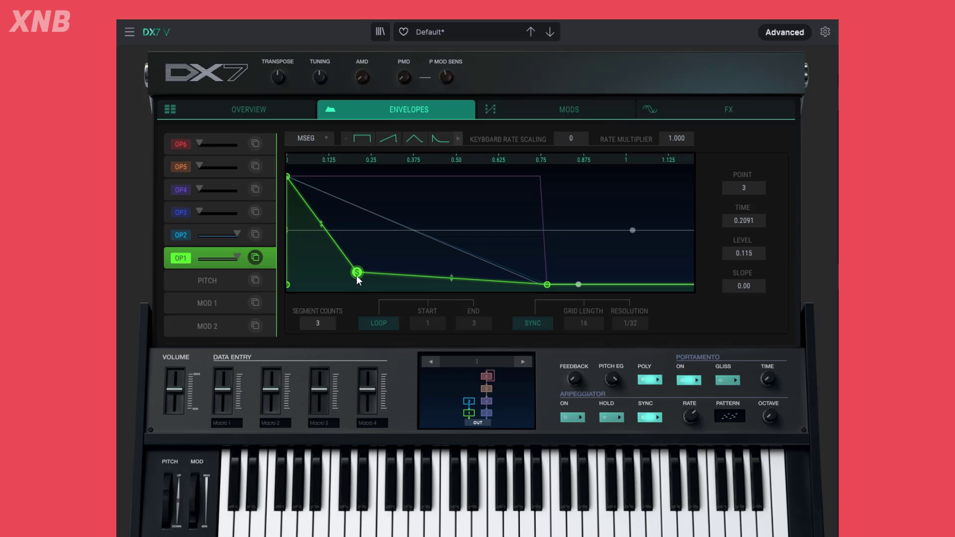
# - Slow operator 2's attack slightly and add envelope points for a dip to about 0.08, a second peak at about 0.96 and a low point
pyautogui.click(180, 235)
pyautogui.moveTo(288, 177); pyautogui.dragTo(312, 178)
pyautogui.moveTo(397, 234); pyautogui.dragTo(336, 257)
pyautogui.click(373, 211)
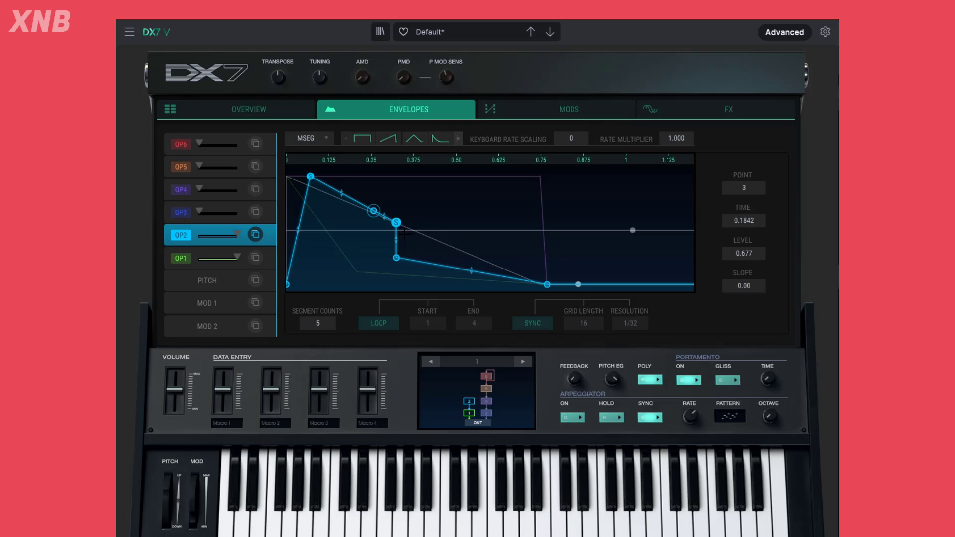
pyautogui.moveTo(396, 223); pyautogui.dragTo(328, 278)
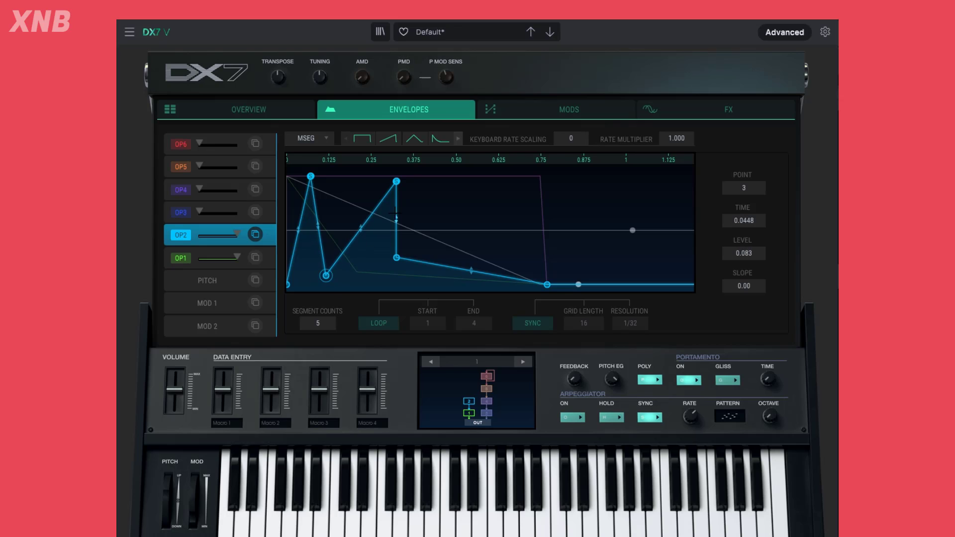
pyautogui.moveTo(396, 181); pyautogui.dragTo(375, 180)
pyautogui.moveTo(396, 257); pyautogui.dragTo(375, 282)
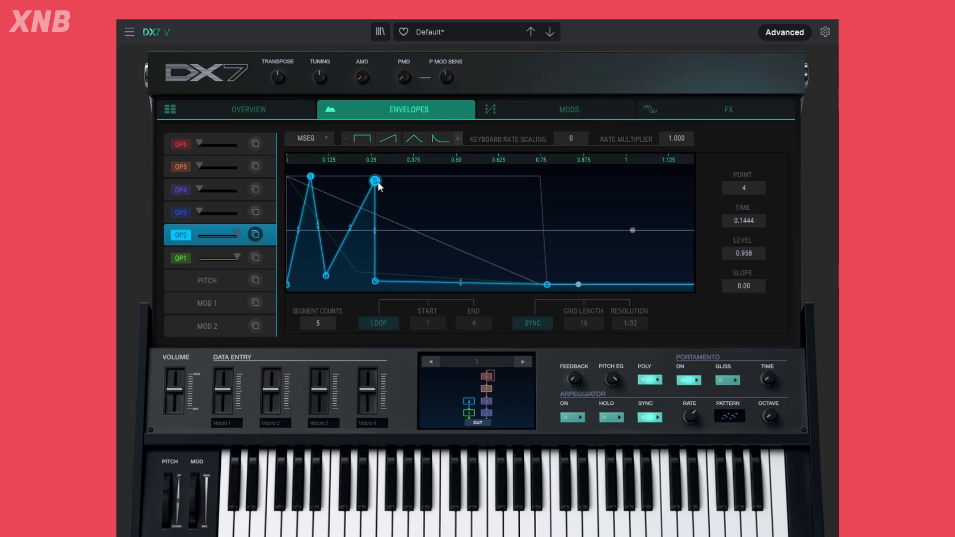
# - Move the second peak of operator 2's envelope earlier and add a third peak with a level of about 0.77
pyautogui.moveTo(375, 180); pyautogui.dragTo(355, 183)
pyautogui.doubleClick(432, 285)
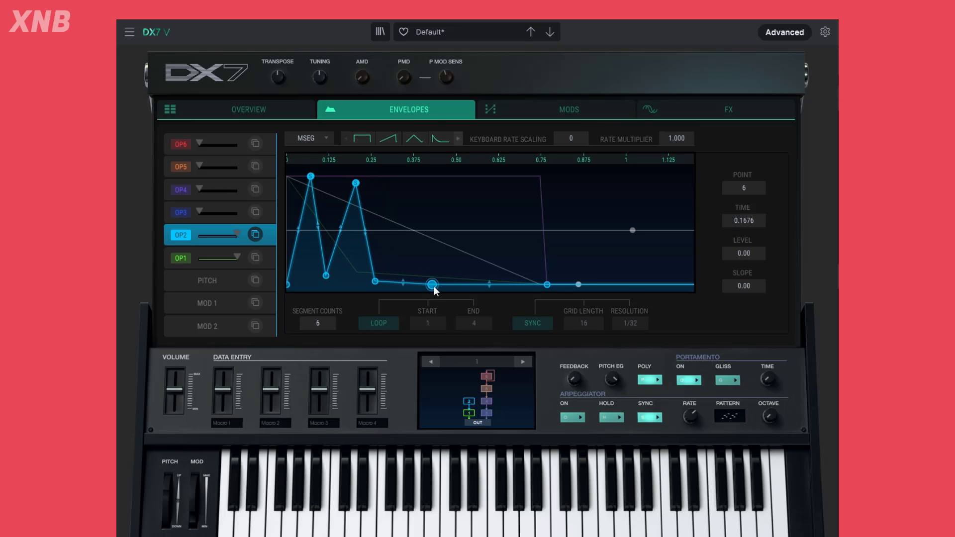
pyautogui.moveTo(432, 284); pyautogui.dragTo(425, 202)
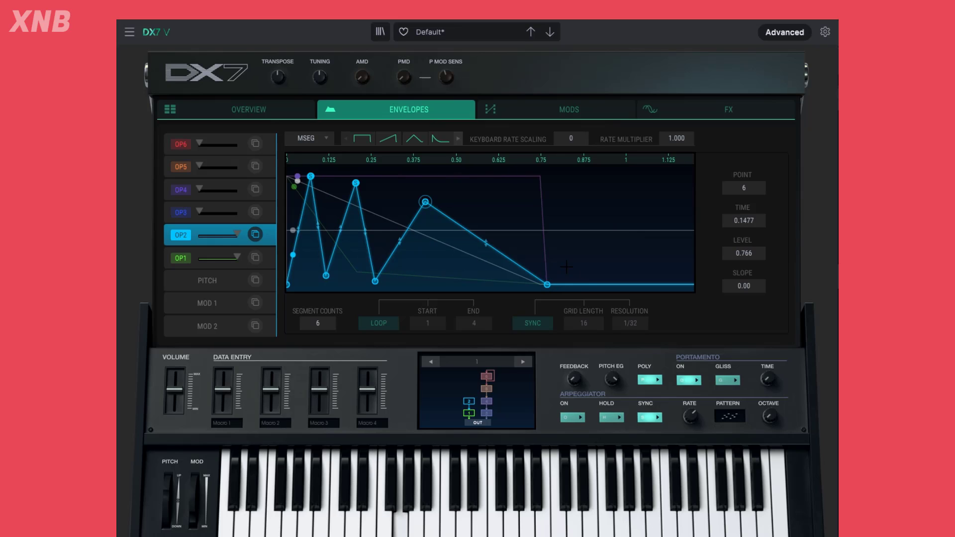
pyautogui.doubleClick(578, 284)
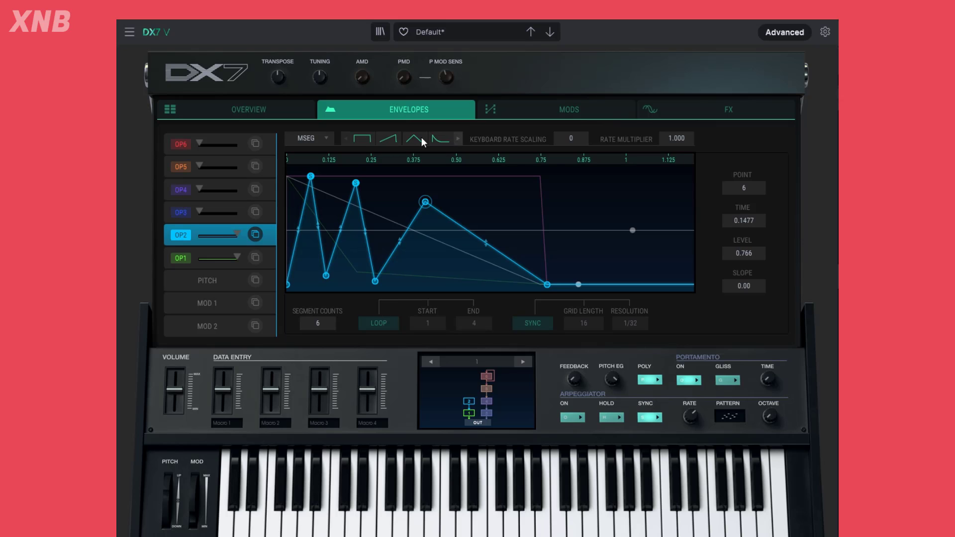
# - Try the rectangle, ramp, triangle, curved decay and multi-spike decay preset shapes on operator 2's envelope
pyautogui.click(359, 139)
pyautogui.click(382, 138)
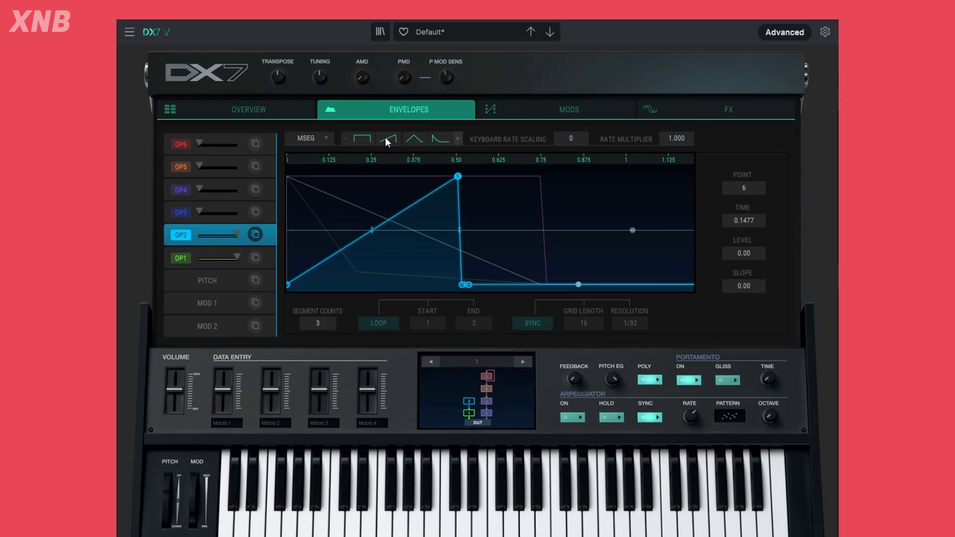
pyautogui.click(407, 138)
pyautogui.click(434, 139)
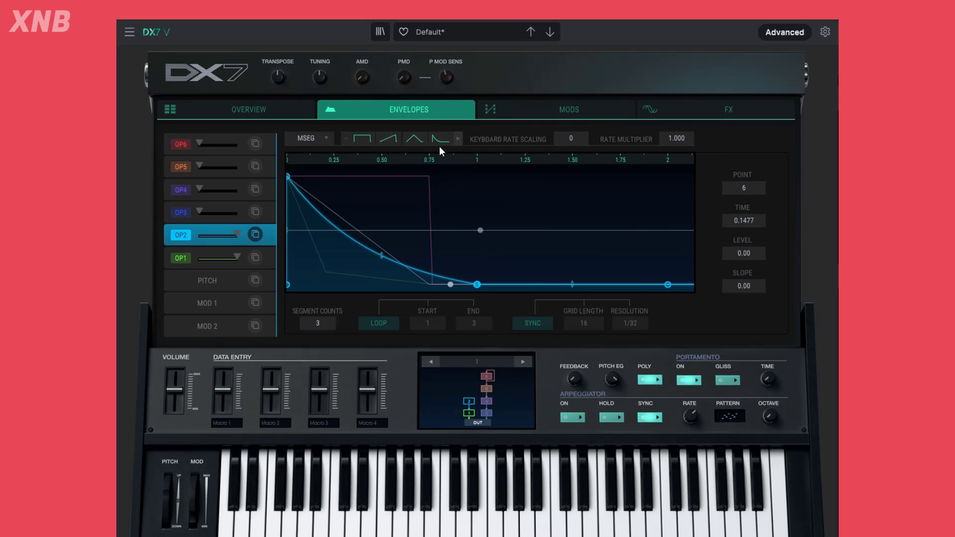
pyautogui.click(459, 138)
pyautogui.click(386, 139)
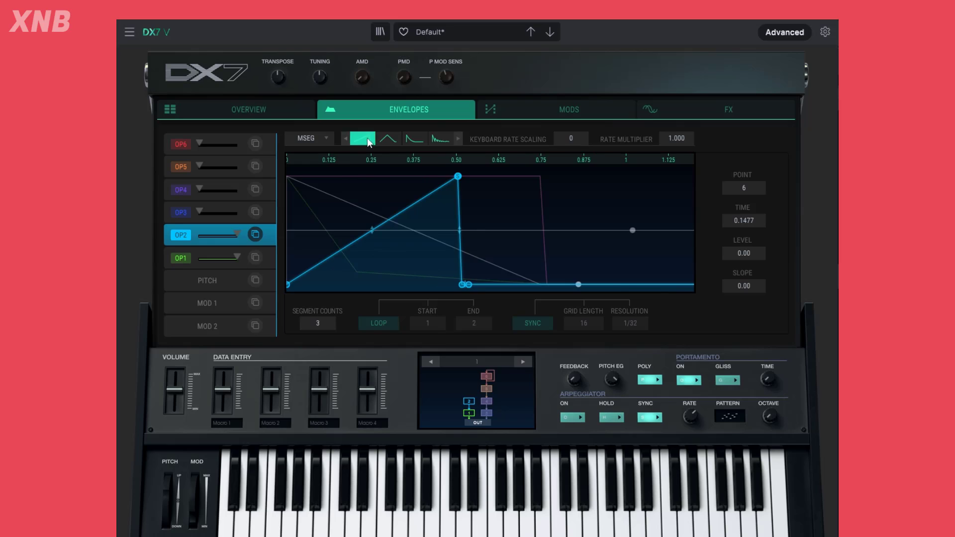
pyautogui.click(414, 139)
pyautogui.click(442, 140)
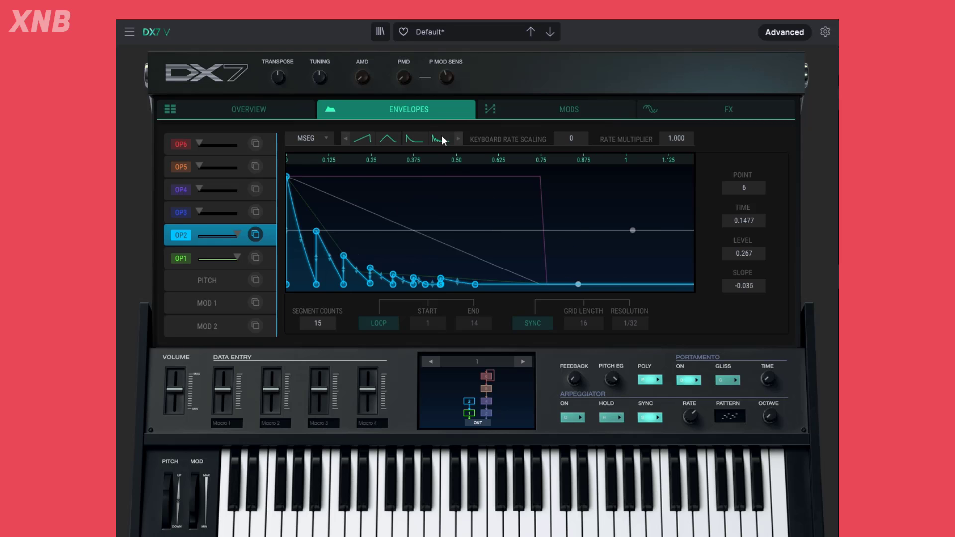
# - Try the rounded and long decay preset shapes on operator 2's envelope, then settle on the multi-spike decay preset
pyautogui.click(458, 139)
pyautogui.click(458, 139)
pyautogui.click(414, 139)
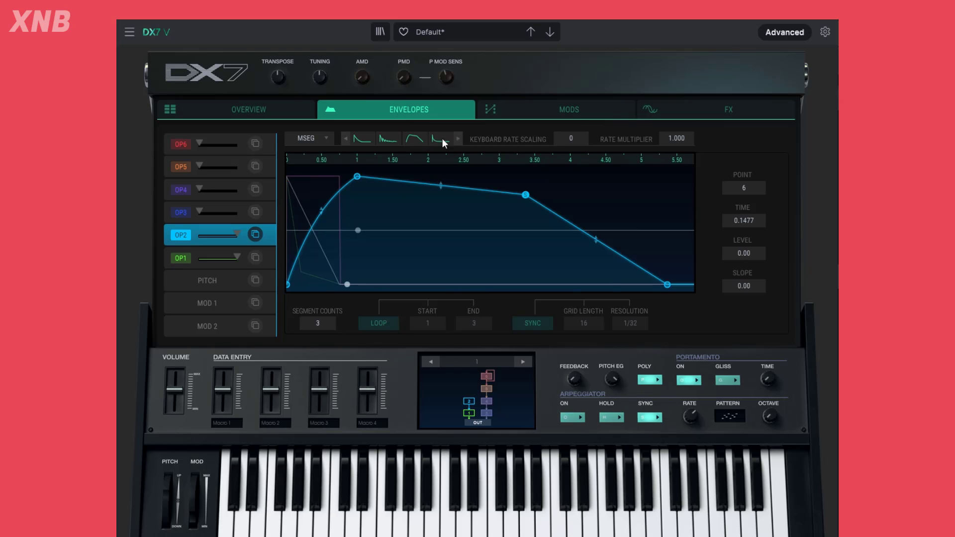
pyautogui.click(441, 140)
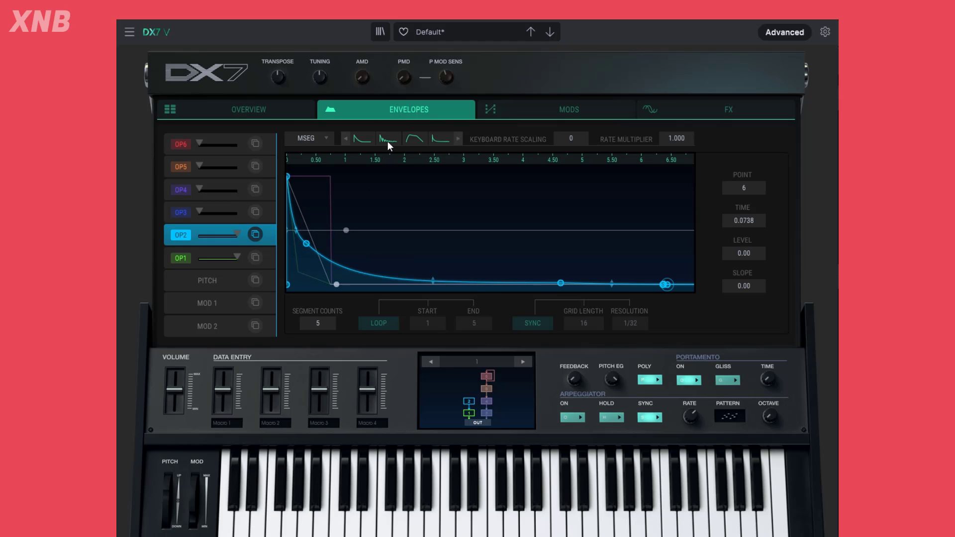
pyautogui.click(383, 139)
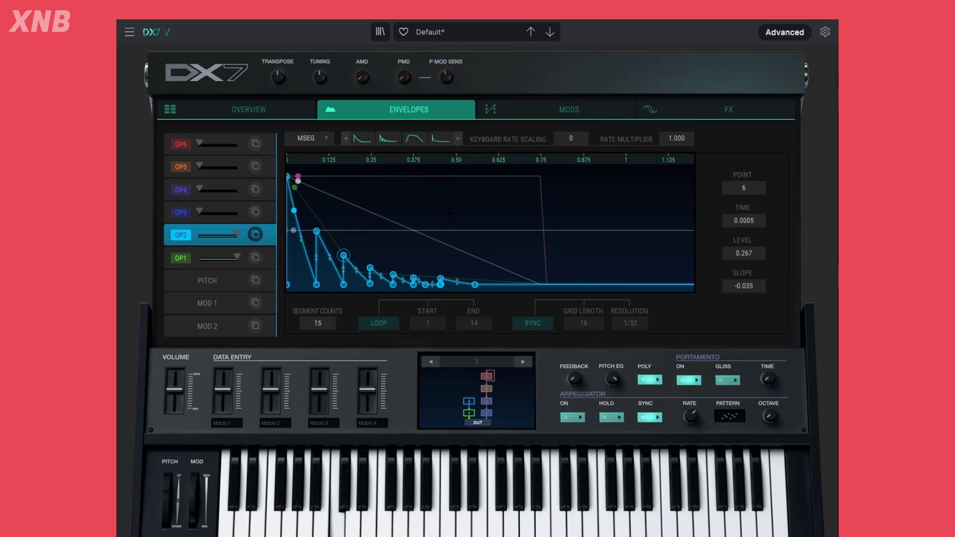
# - Review operator 1's oscillator settings in the overview and its envelope in the enlarged editor
pyautogui.click(277, 111)
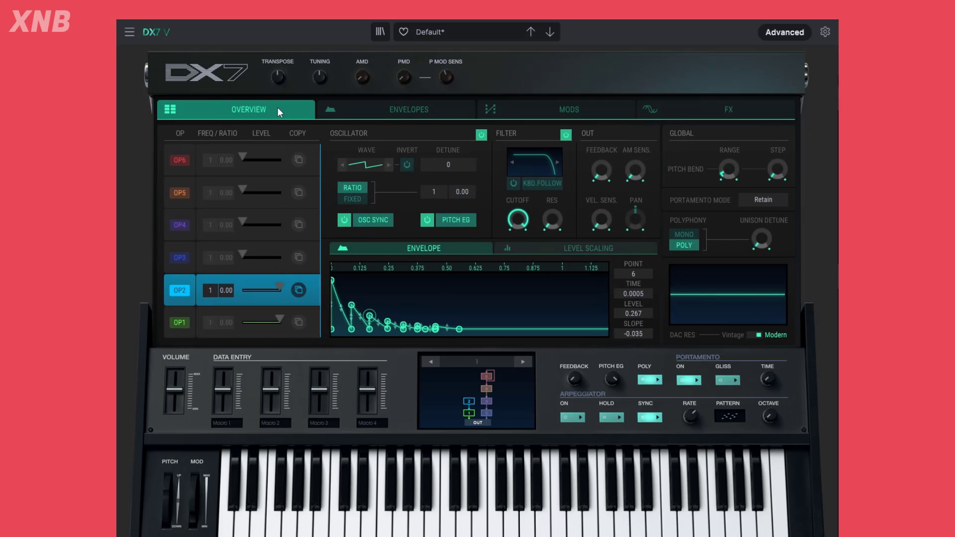
pyautogui.click(188, 323)
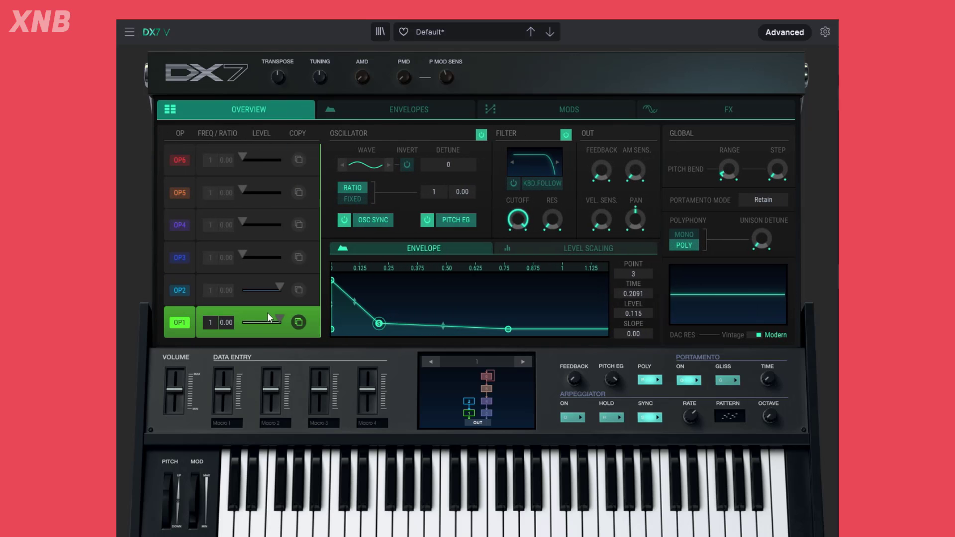
pyautogui.click(393, 104)
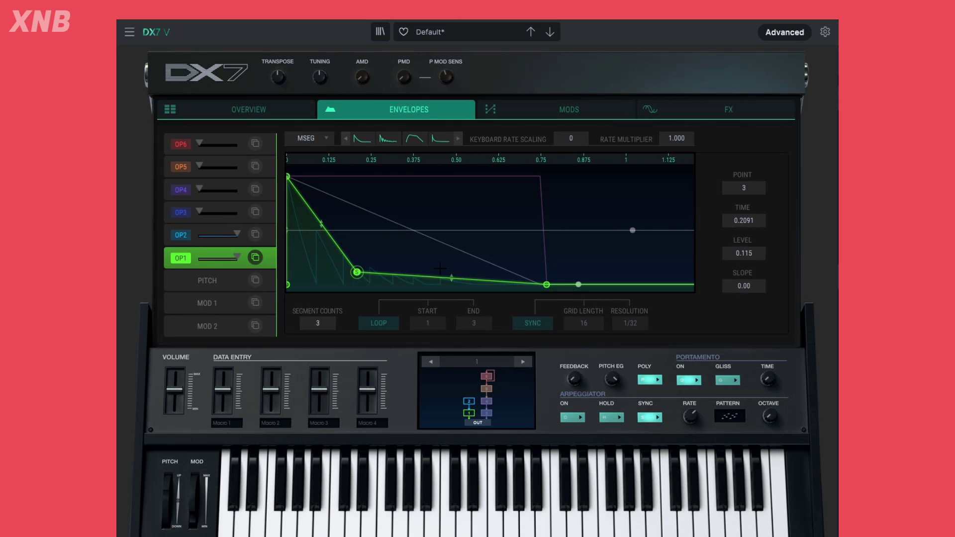
# - Turn on looping for operator 2's multi-spike envelope
pyautogui.click(175, 238)
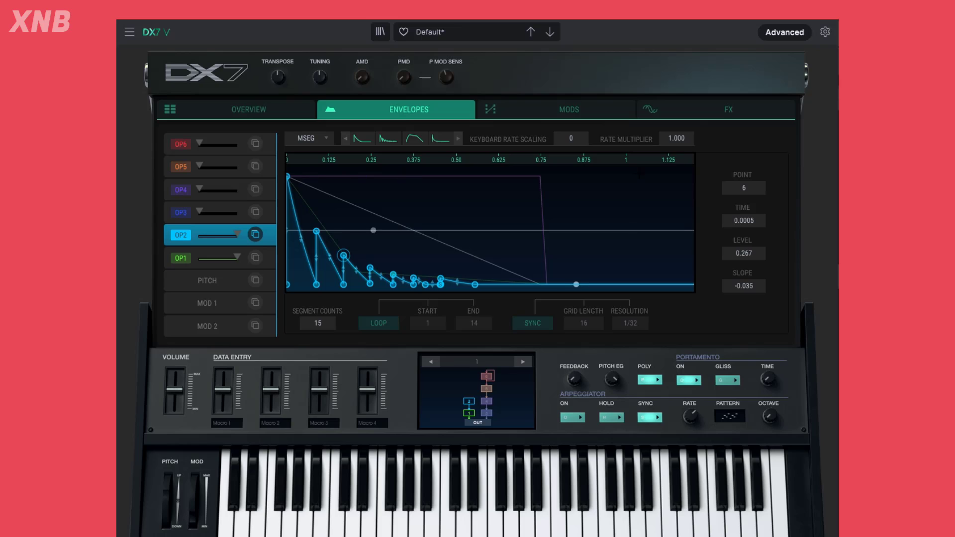
pyautogui.click(288, 285)
pyautogui.click(343, 255)
pyautogui.click(369, 326)
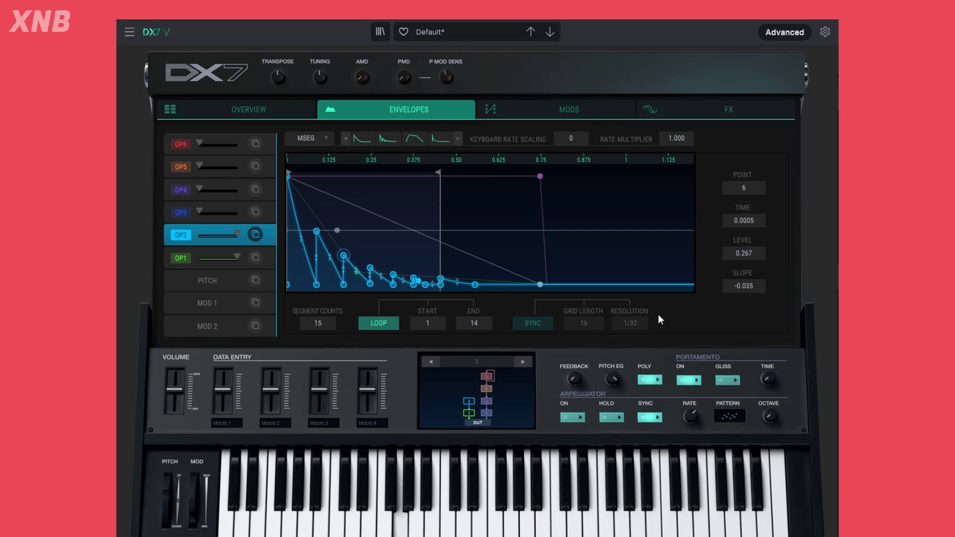
# - Inspect the start and sustain points of operator 1's envelope and return to operator 2's envelope
pyautogui.click(177, 258)
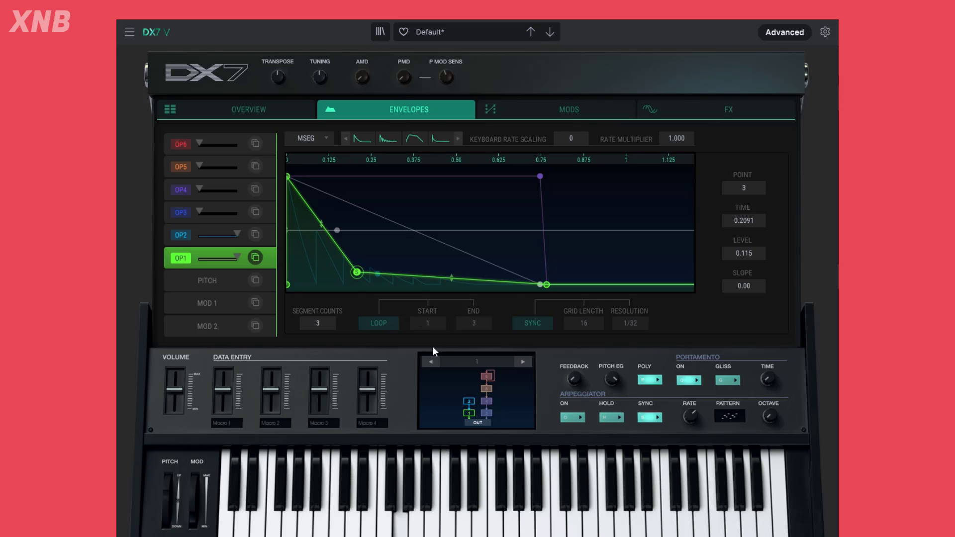
pyautogui.click(289, 284)
pyautogui.click(357, 273)
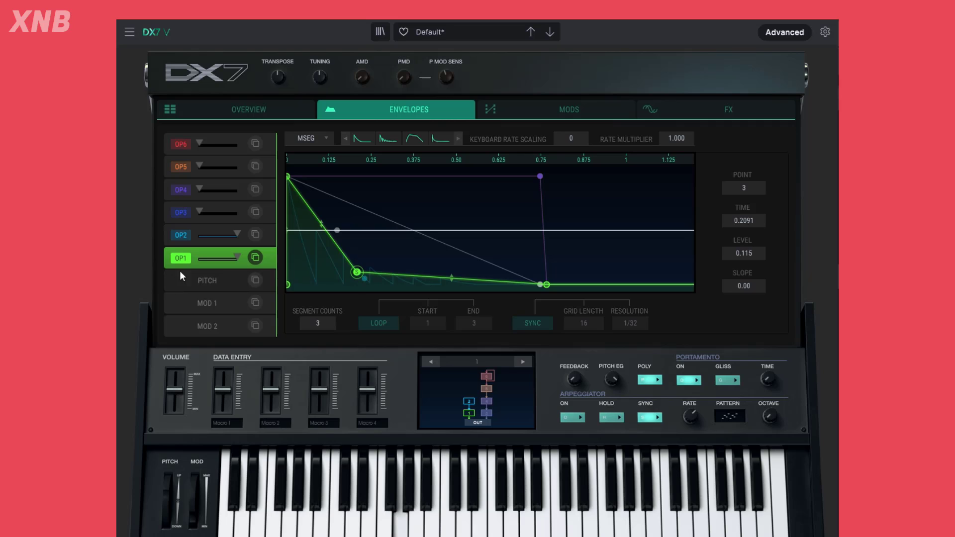
pyautogui.click(181, 235)
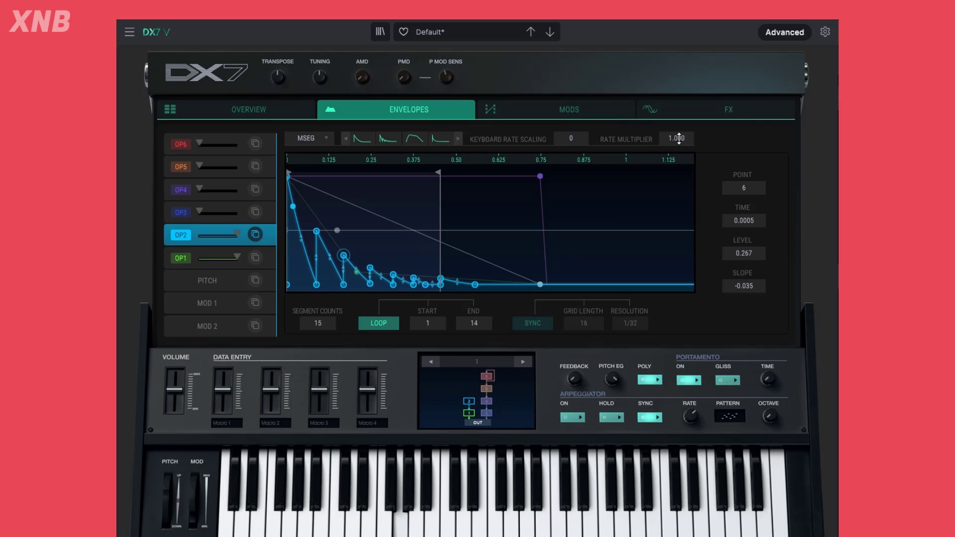
# - Try a different rate multiplier on operator 2's envelope, raise the main volume slightly and return the multiplier to 1.000
pyautogui.moveTo(676, 138); pyautogui.dragTo(676, 111)
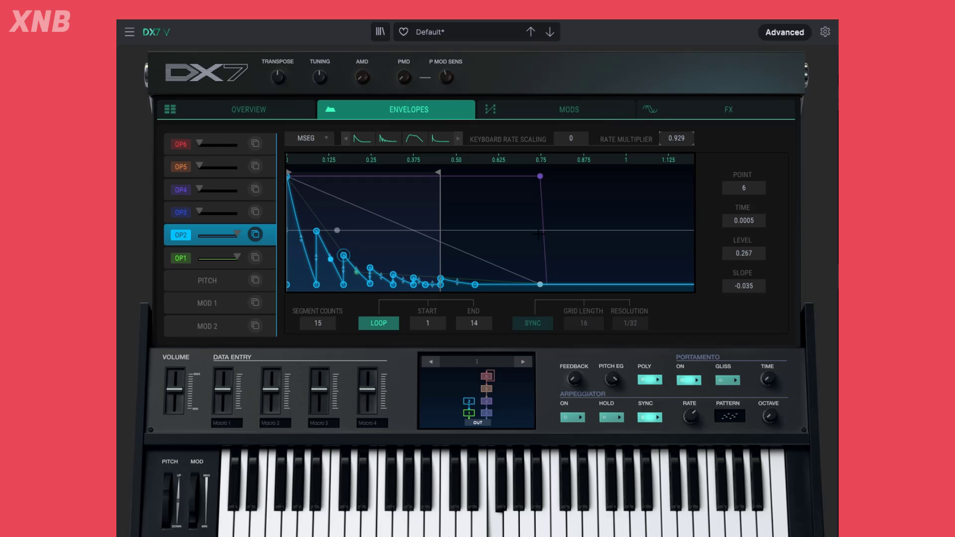
pyautogui.moveTo(175, 390); pyautogui.dragTo(174, 385)
pyautogui.moveTo(677, 138)
pyautogui.mouseDown()
pyautogui.moveTo(678, 157)
pyautogui.moveTo(683, 132)
pyautogui.mouseUp()
pyautogui.doubleClick(681, 138)
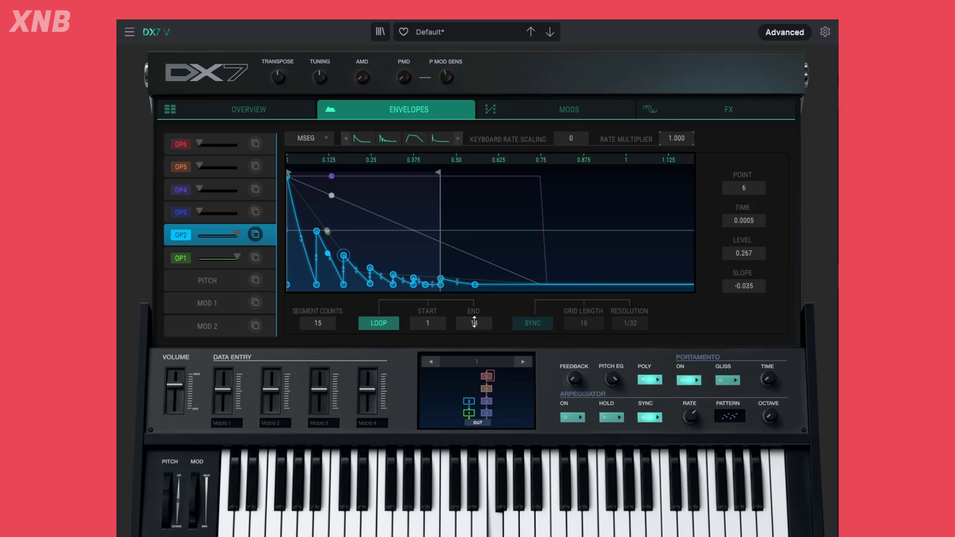
# - Try ending operator 2's loop at points 4 and 8 before setting the loop end to 15 and the rate multiplier to 0.100
pyautogui.moveTo(473, 323); pyautogui.dragTo(474, 366)
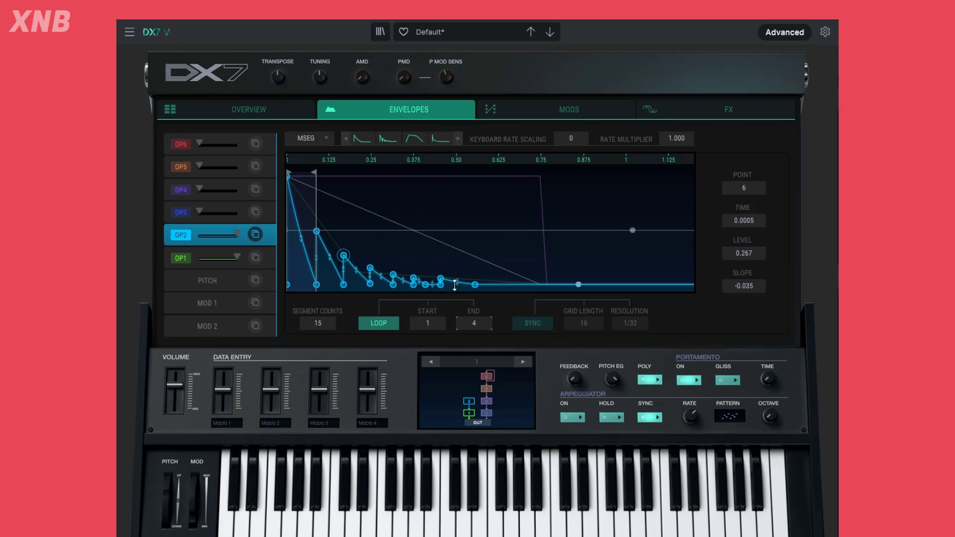
pyautogui.moveTo(473, 323); pyautogui.dragTo(473, 306)
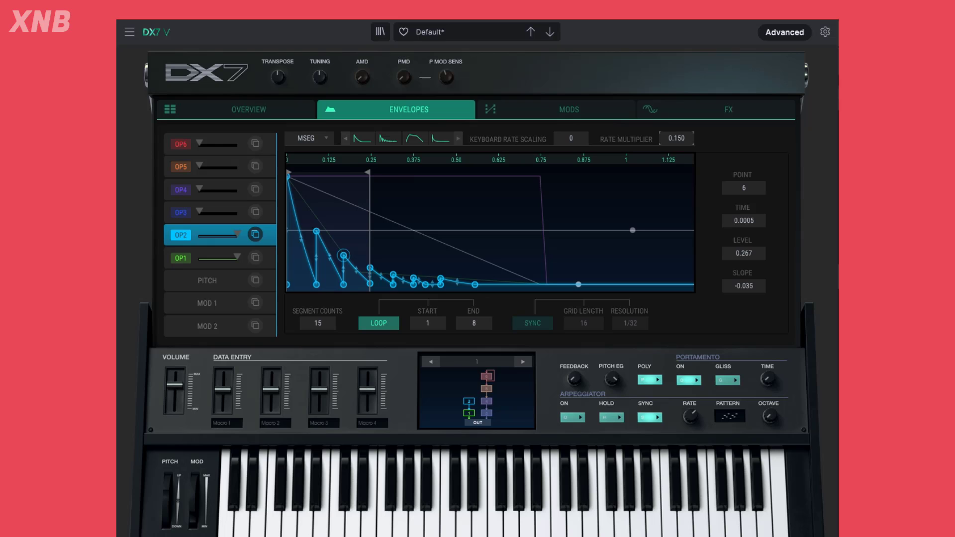
pyautogui.moveTo(677, 138); pyautogui.dragTo(676, 144)
pyautogui.click(395, 323)
pyautogui.click(395, 323)
pyautogui.moveTo(473, 320); pyautogui.dragTo(473, 299)
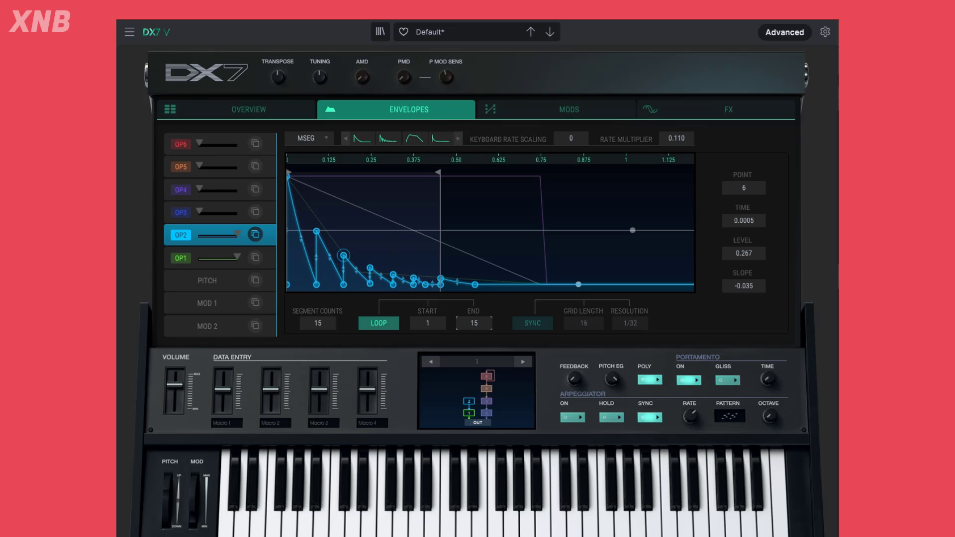
pyautogui.moveTo(676, 138); pyautogui.dragTo(676, 144)
# - Review operator 2's level scaling curve in the overview and set its envelope's keyboard rate scaling to 6
pyautogui.click(306, 117)
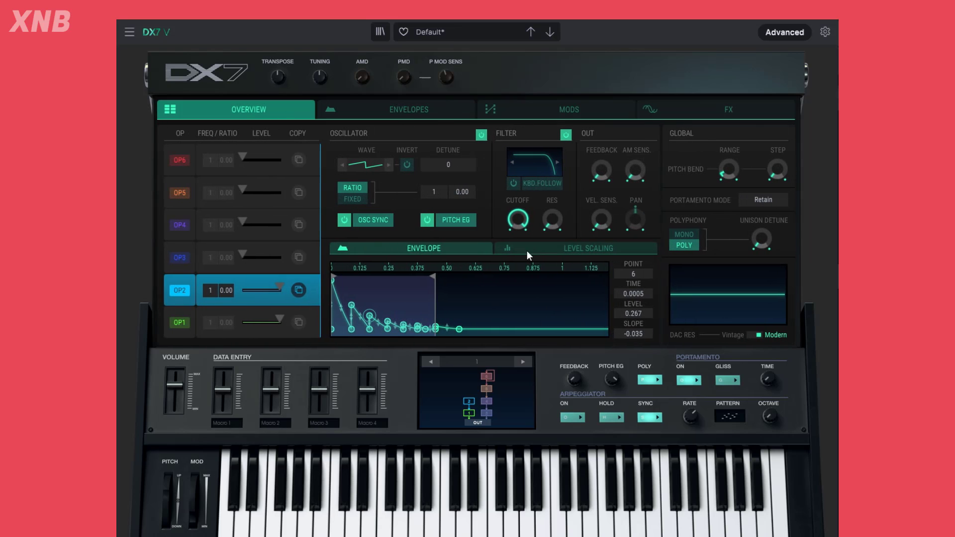
pyautogui.click(557, 247)
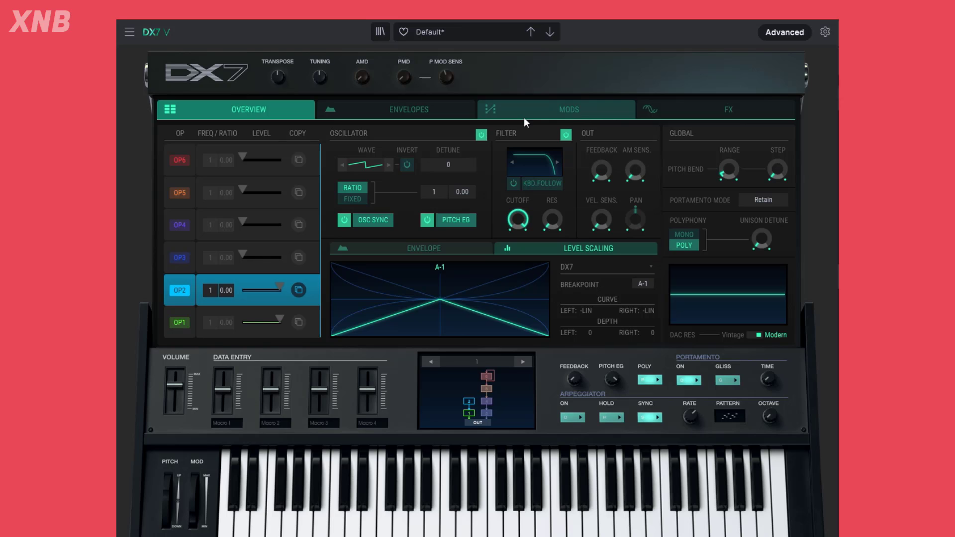
pyautogui.click(447, 105)
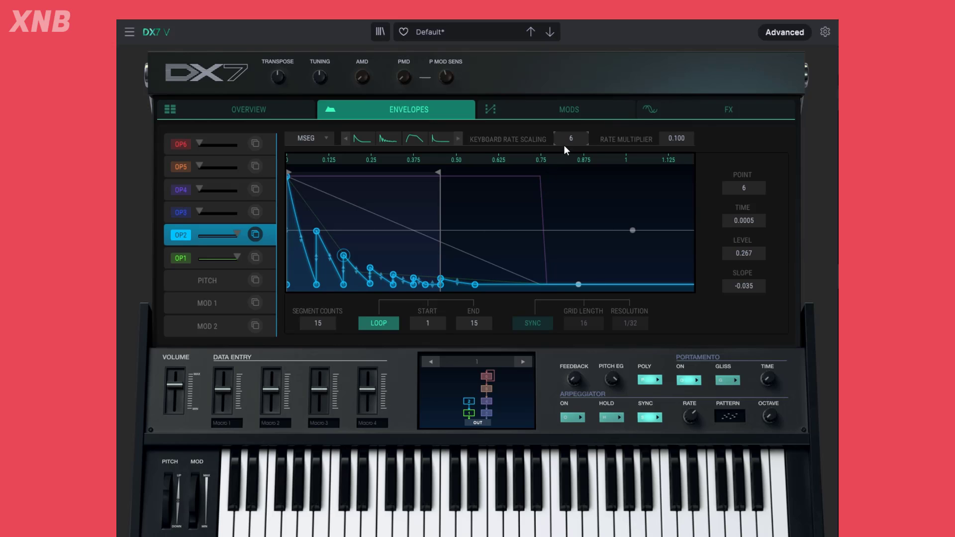
pyautogui.moveTo(571, 139); pyautogui.dragTo(570, 133)
# - Turn on tempo sync for operator 2's envelope and browse the synced preset shapes
pyautogui.click(536, 323)
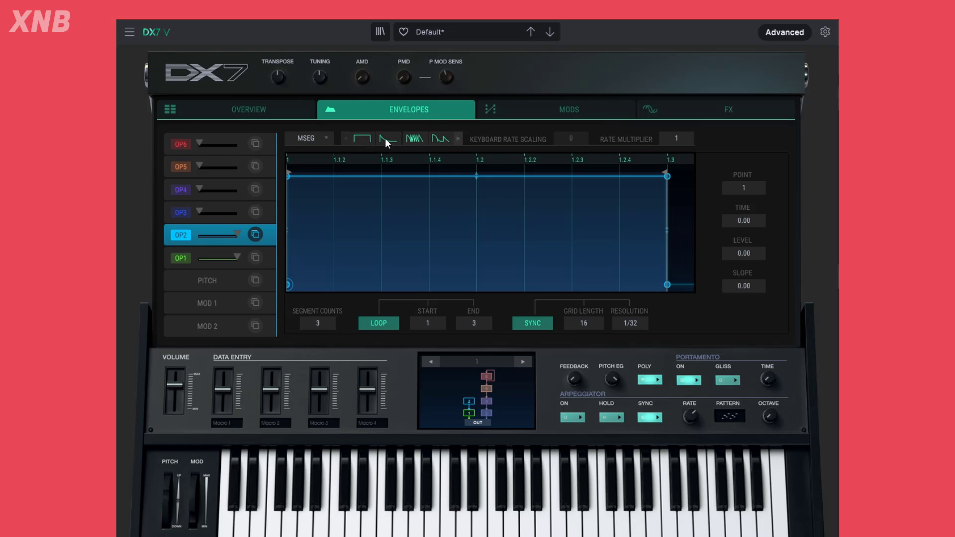
pyautogui.click(459, 139)
pyautogui.click(459, 139)
pyautogui.click(345, 140)
pyautogui.click(344, 139)
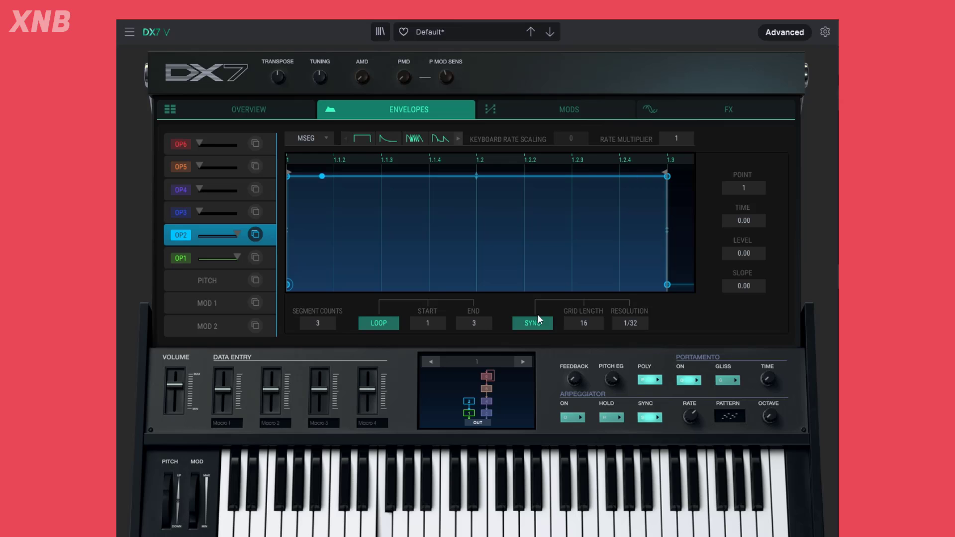
# - Reshape operator 2's square synced envelope with added points on the grid, including dips to levels 0.474 and 0.333
pyautogui.click(389, 177)
pyautogui.moveTo(486, 178); pyautogui.dragTo(479, 232)
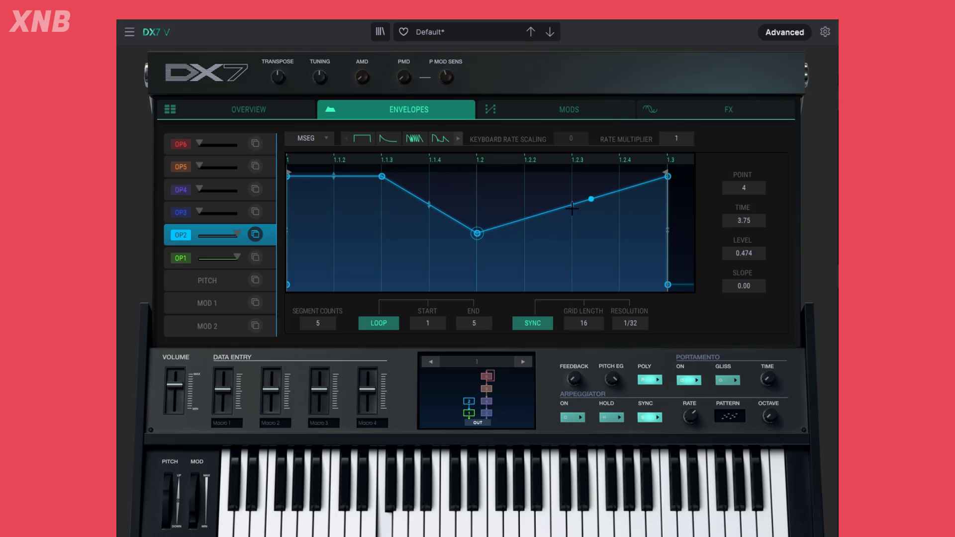
pyautogui.moveTo(617, 191); pyautogui.dragTo(612, 250)
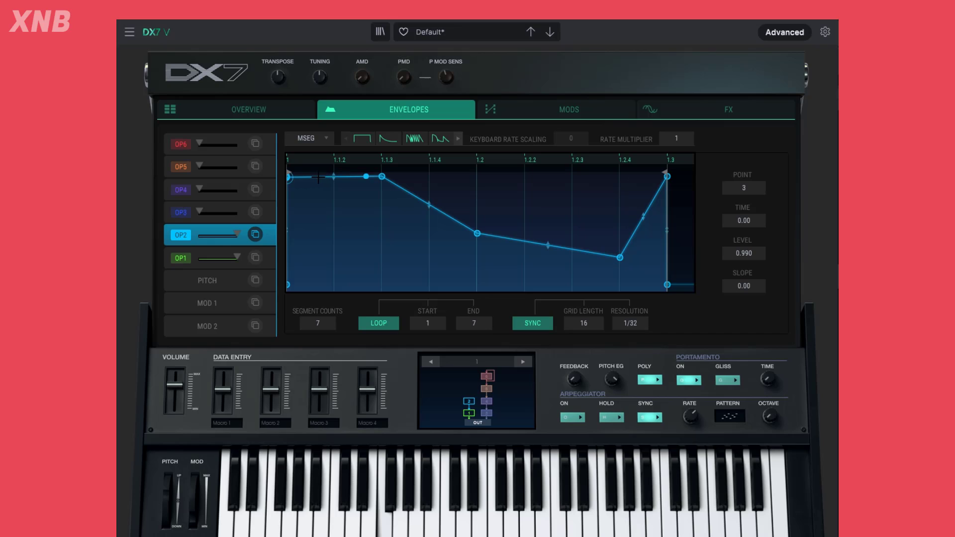
pyautogui.moveTo(302, 176); pyautogui.dragTo(365, 249)
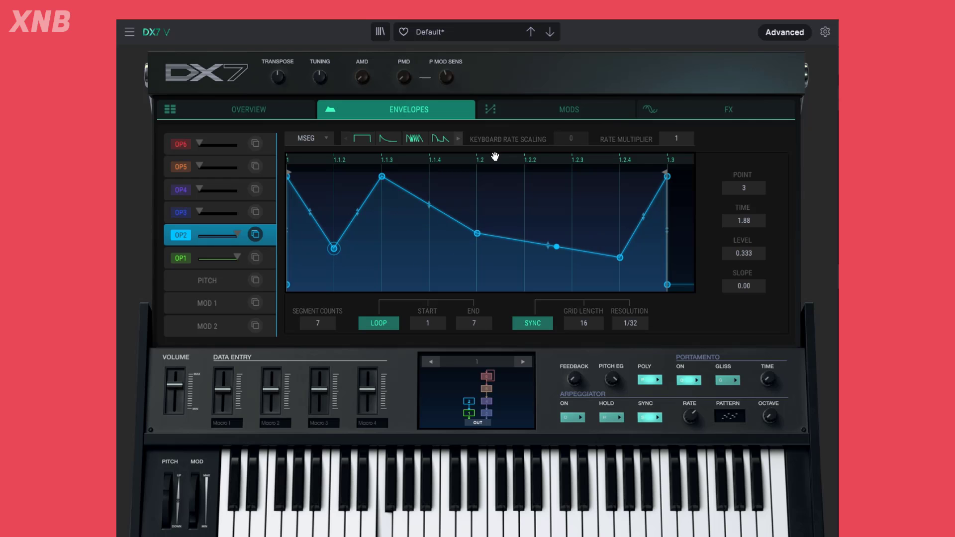
pyautogui.moveTo(494, 159); pyautogui.dragTo(508, 142)
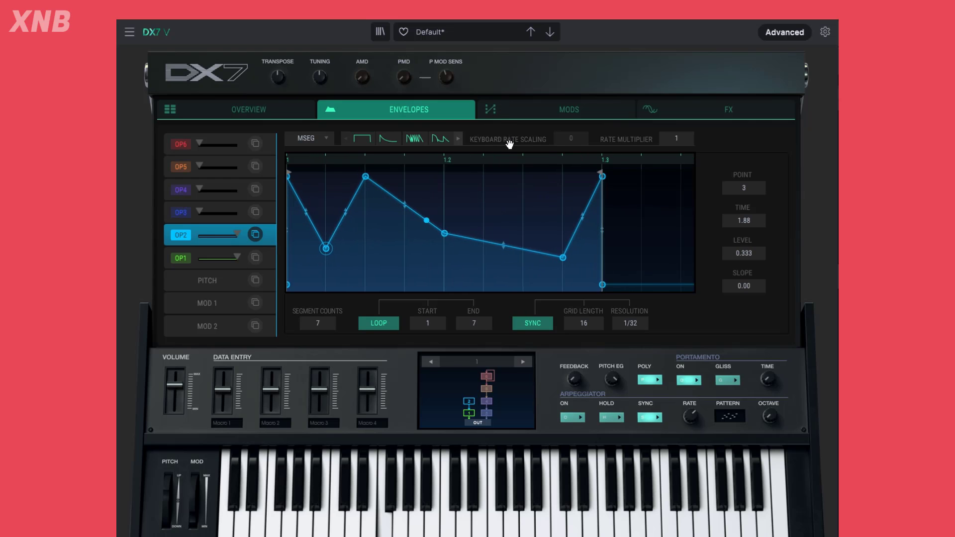
# - Apply the repeating-spike synced preset to operator 2's envelope and compare its overview display with the enlarged editor
pyautogui.click(414, 138)
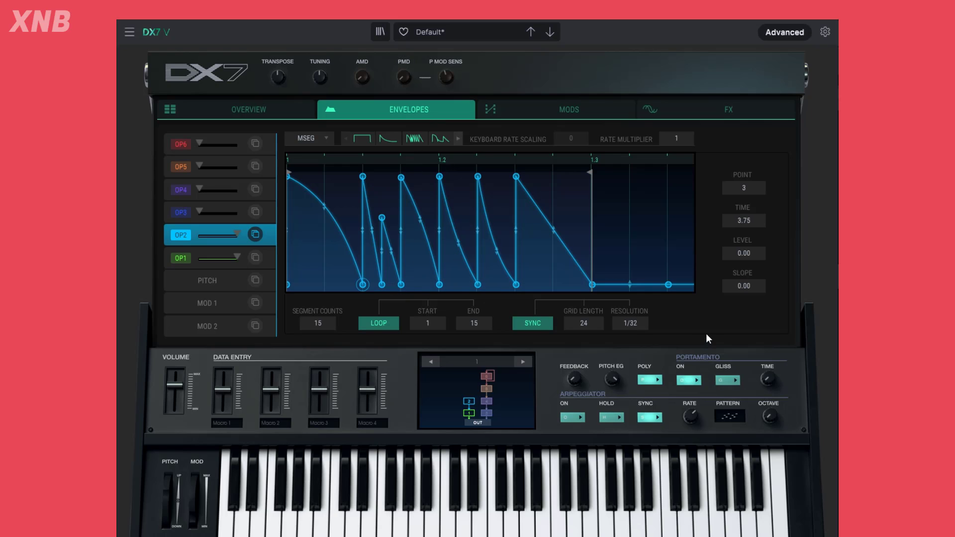
pyautogui.click(272, 110)
pyautogui.click(428, 249)
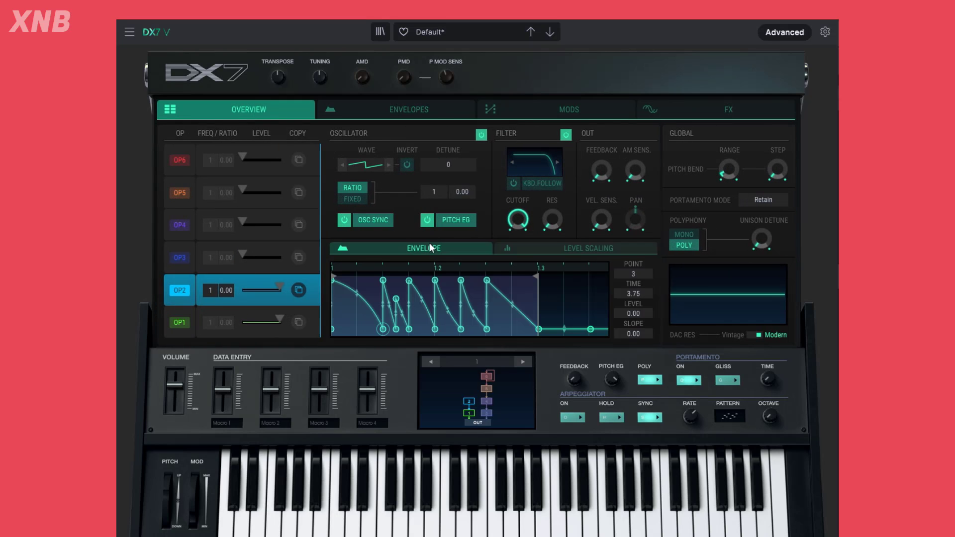
pyautogui.click(425, 114)
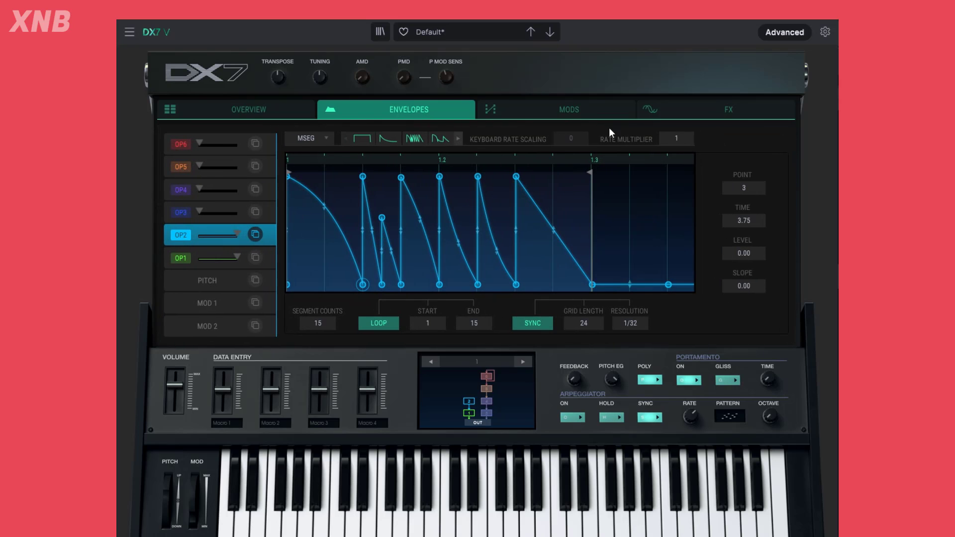
# - Switch operator 2's envelope to DX7 mode and reshape it with level 2 at 67.2, level 3 at 59.9 and rate 4 at 73.7
pyautogui.click(320, 141)
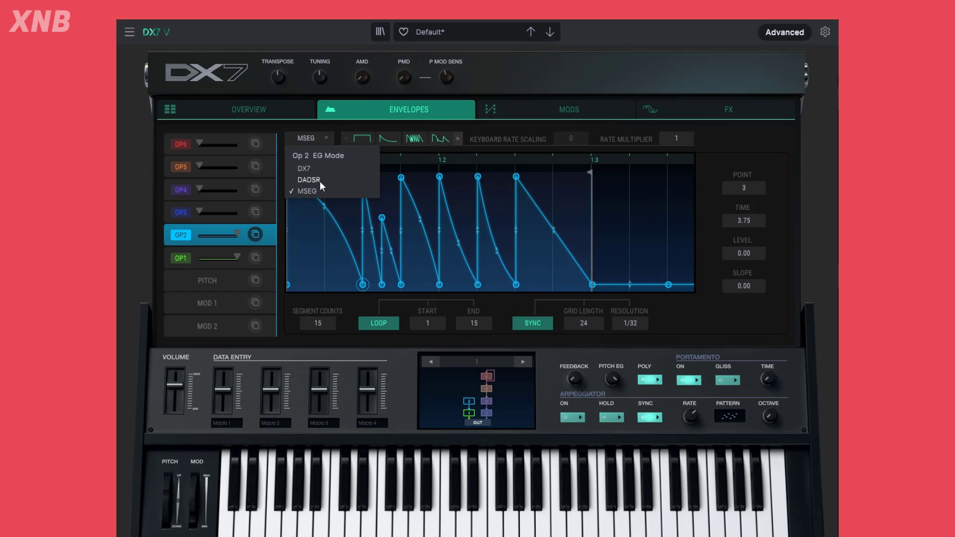
pyautogui.click(304, 169)
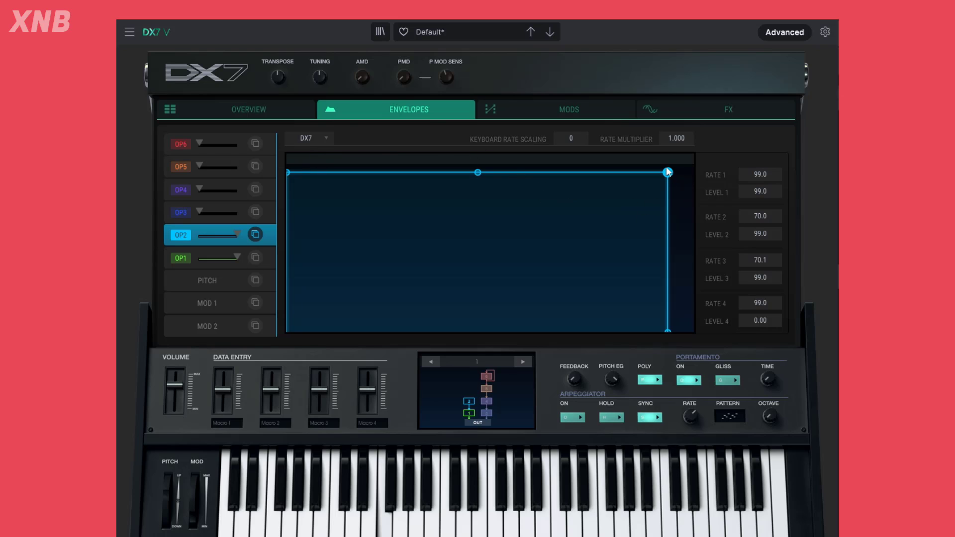
pyautogui.moveTo(667, 172); pyautogui.dragTo(451, 230)
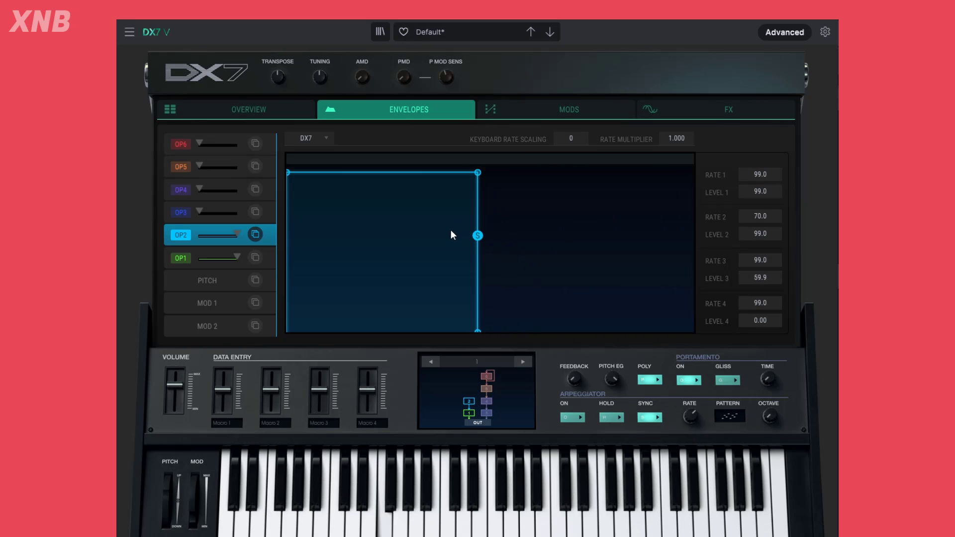
pyautogui.moveTo(476, 171); pyautogui.dragTo(348, 220)
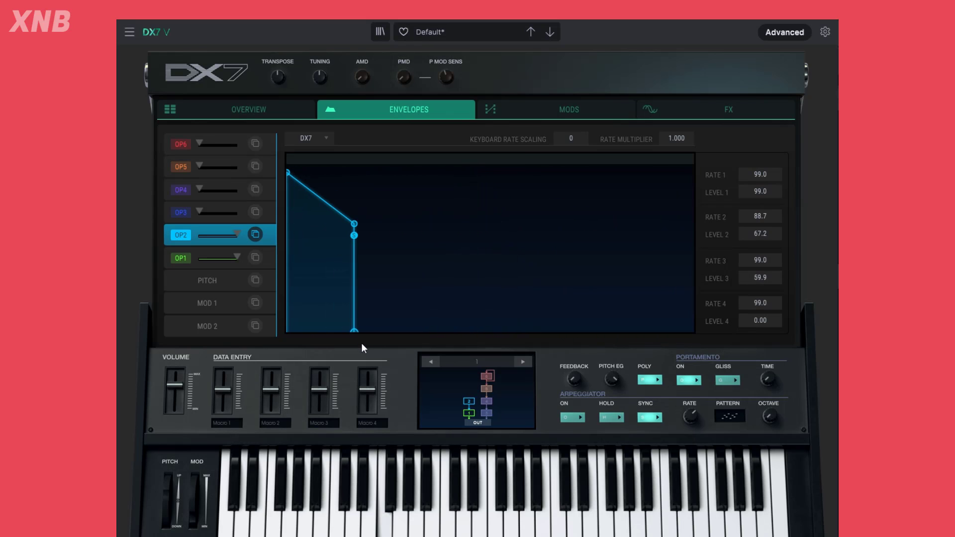
pyautogui.moveTo(354, 326); pyautogui.dragTo(507, 330)
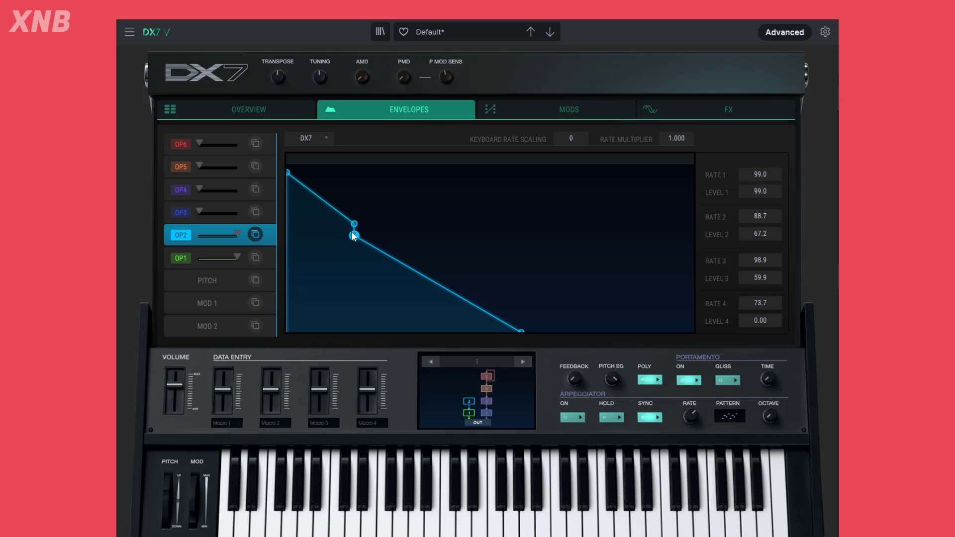
# - Adjust the middle points of the DX7 envelope to rate 2 82.4, level 2 89.4, rate 3 93.0 and level 3 60.2
pyautogui.moveTo(355, 234); pyautogui.dragTo(409, 297)
pyautogui.moveTo(354, 224); pyautogui.dragTo(396, 189)
pyautogui.moveTo(458, 295); pyautogui.dragTo(434, 235)
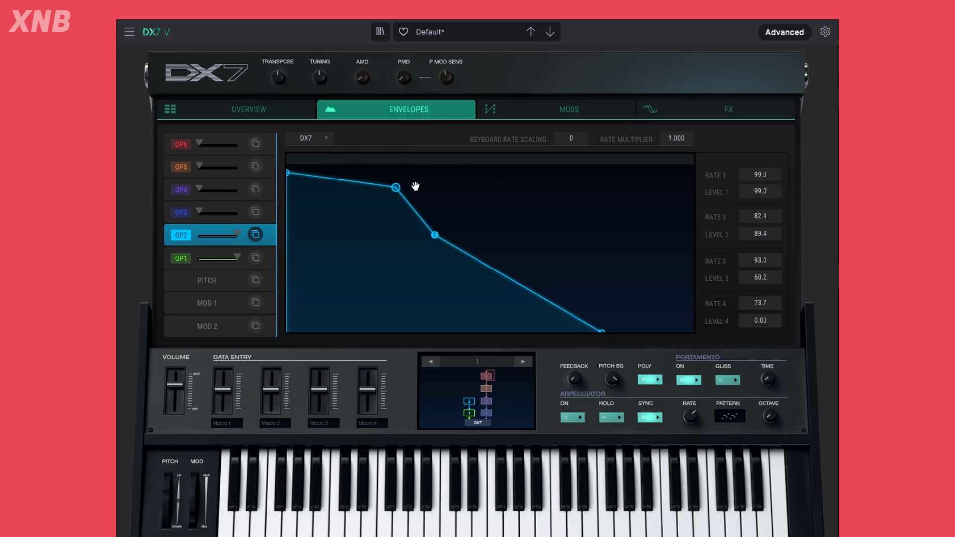
# - Switch operator 2's envelope to DADSR mode with attack 2.8029, decay 30.0000, sustain 0.485 and release 0.5772
pyautogui.click(322, 139)
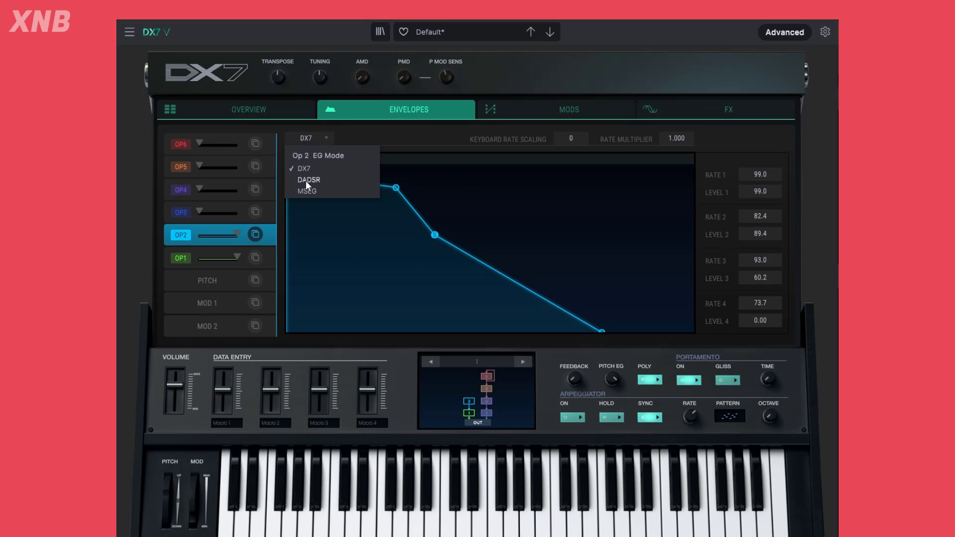
pyautogui.click(309, 180)
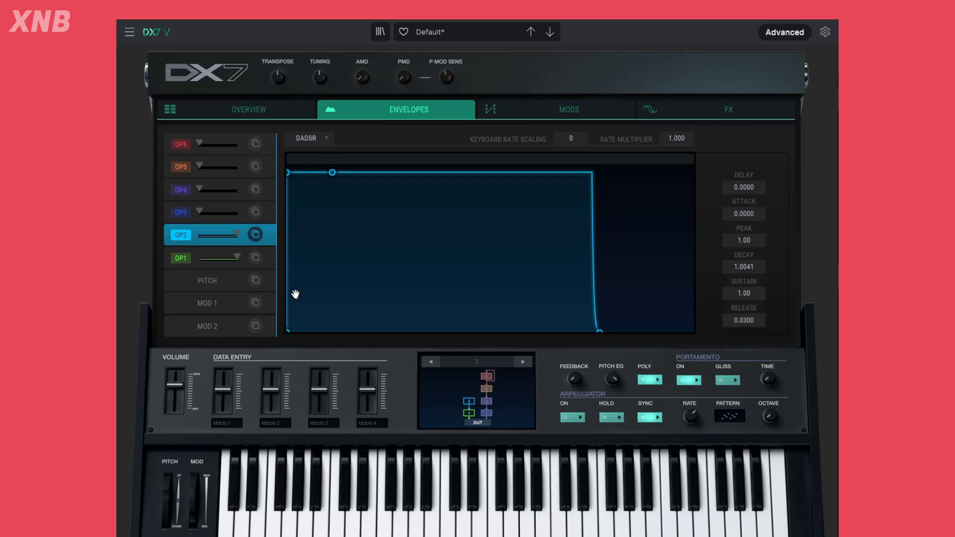
pyautogui.moveTo(289, 172); pyautogui.dragTo(472, 257)
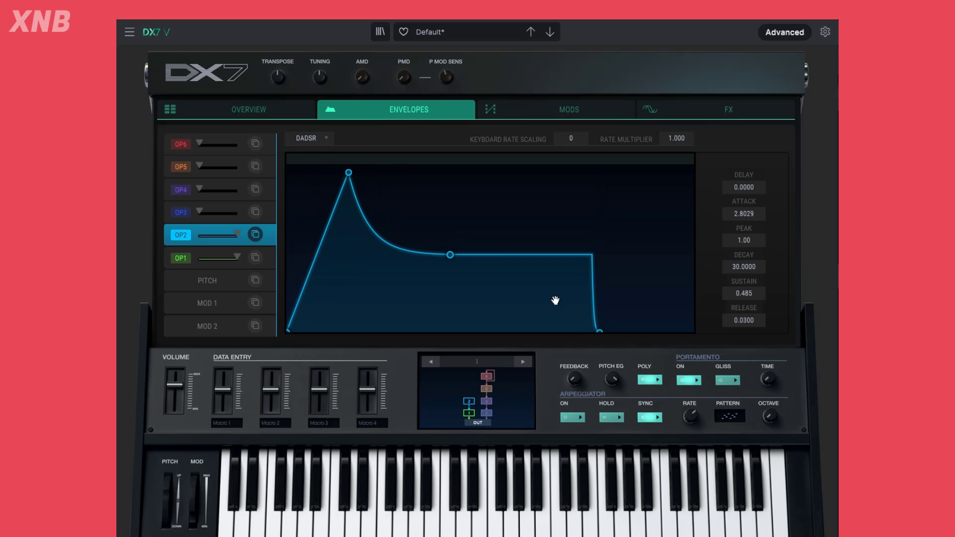
pyautogui.moveTo(600, 332); pyautogui.dragTo(641, 331)
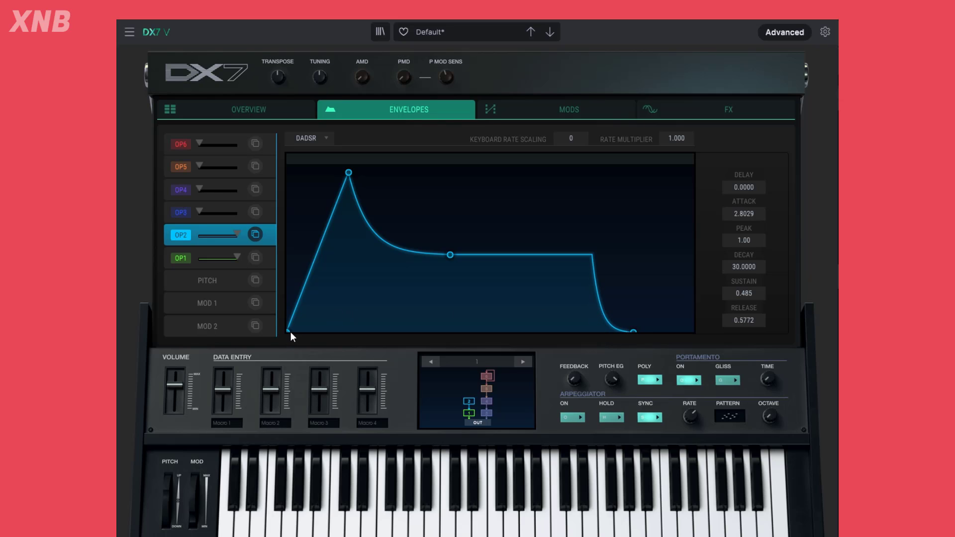
# - Add a delay before the attack of operator 2's DADSR envelope, trying longer times before settling on 0.5772
pyautogui.moveTo(287, 331); pyautogui.dragTo(389, 328)
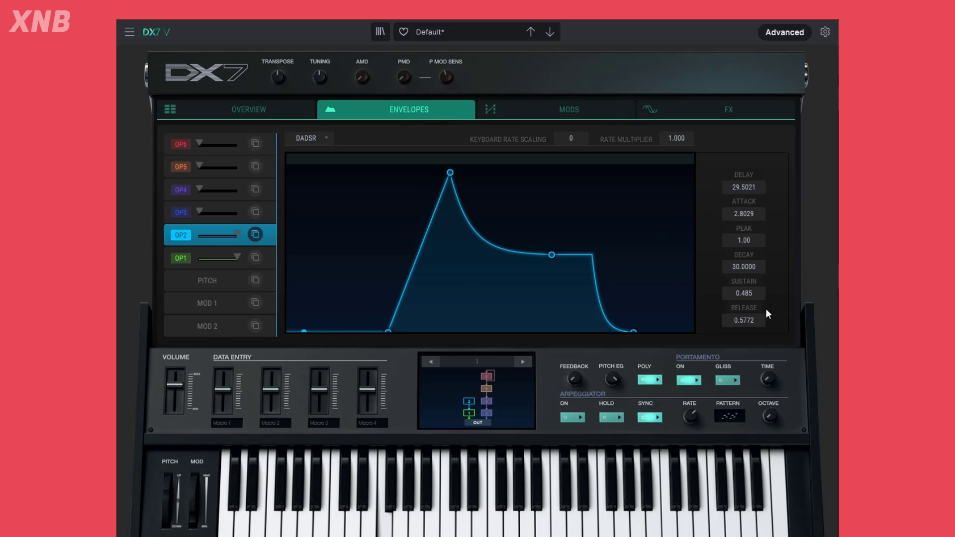
pyautogui.moveTo(390, 329); pyautogui.dragTo(351, 329)
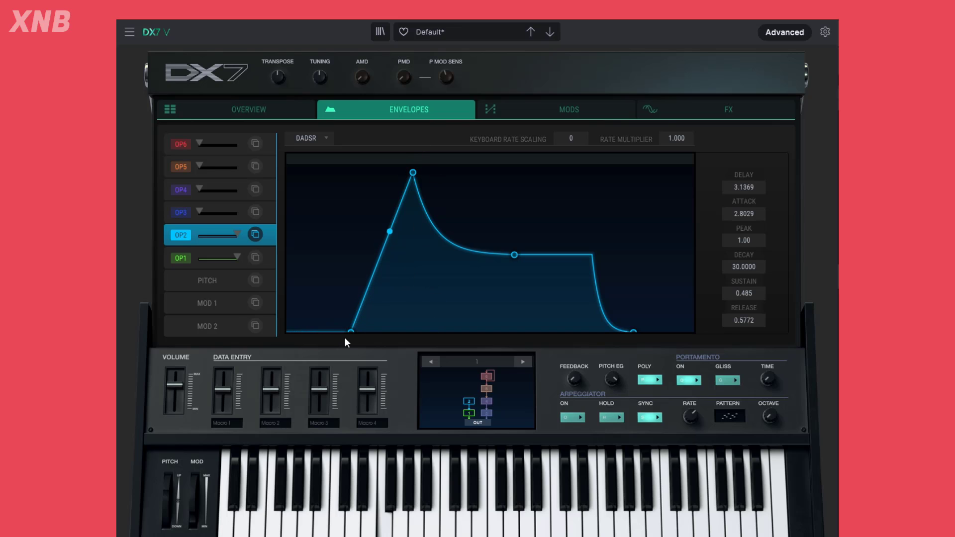
pyautogui.moveTo(351, 330); pyautogui.dragTo(330, 330)
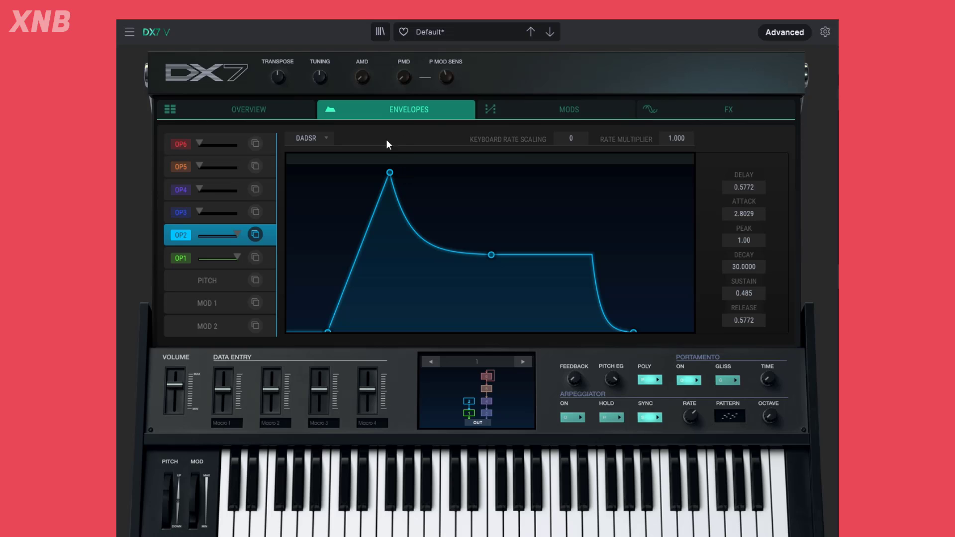
# - Return operator 2's envelope to MSEG mode with the synced decay preset, and turn tempo sync off
pyautogui.click(299, 139)
pyautogui.click(306, 193)
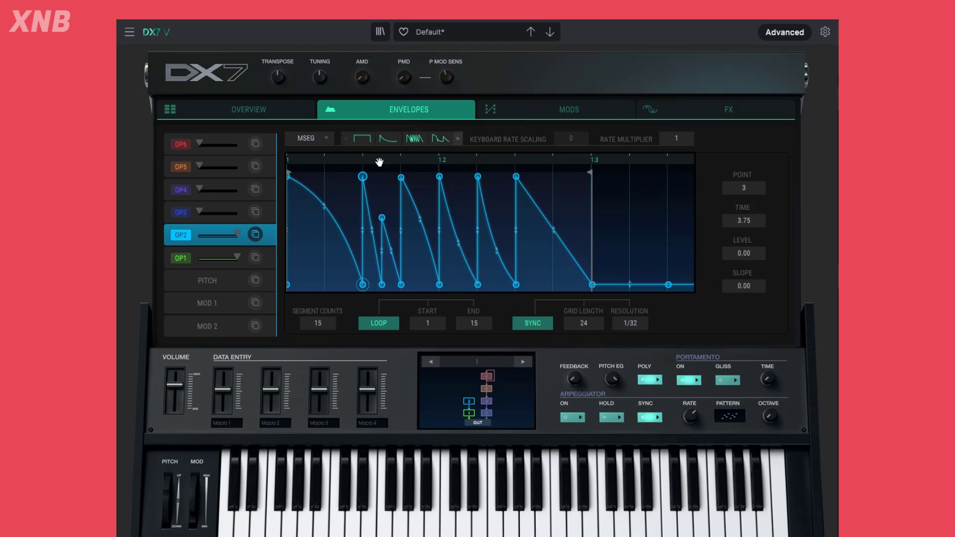
pyautogui.click(387, 139)
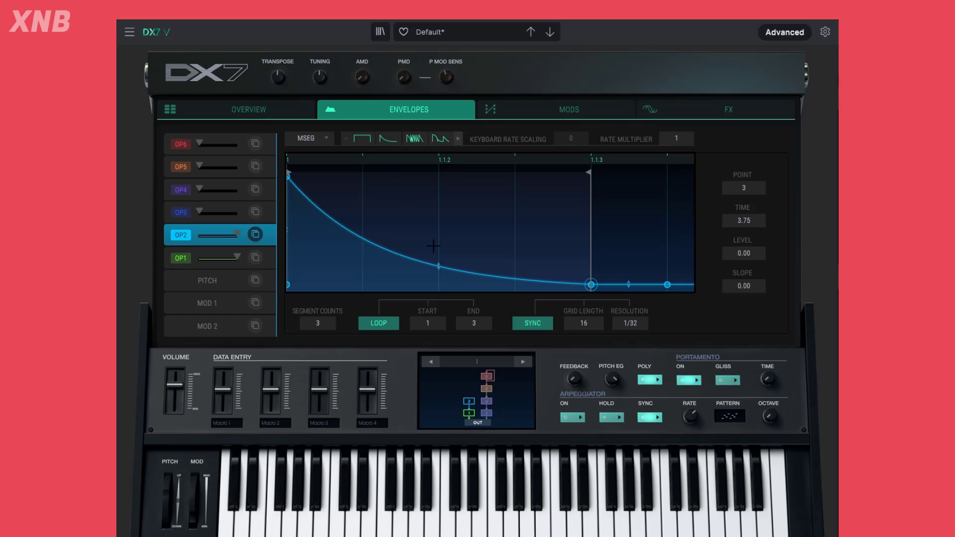
pyautogui.click(538, 323)
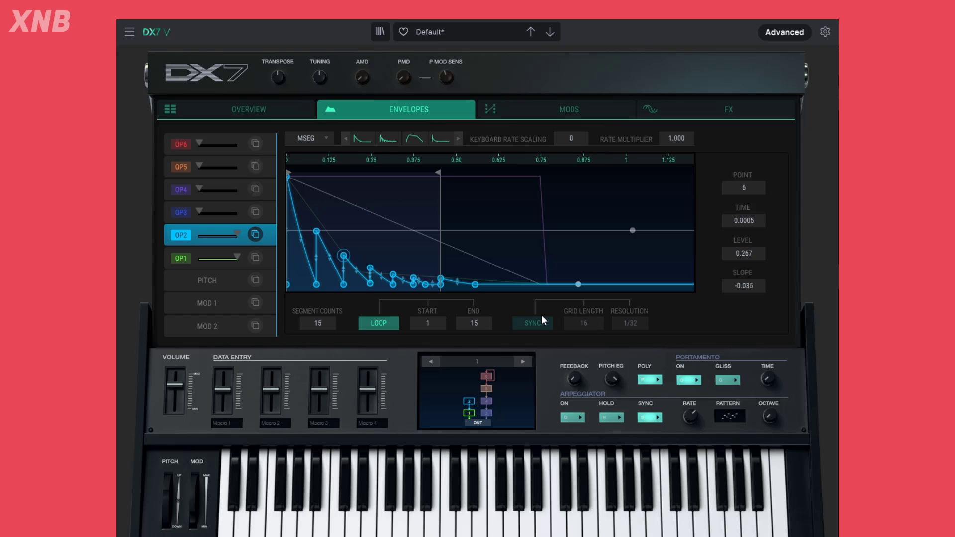
# - Apply the smooth decay preset to operator 2's unsynced envelope and add a point at time 0.3457, level 0.385
pyautogui.click(369, 144)
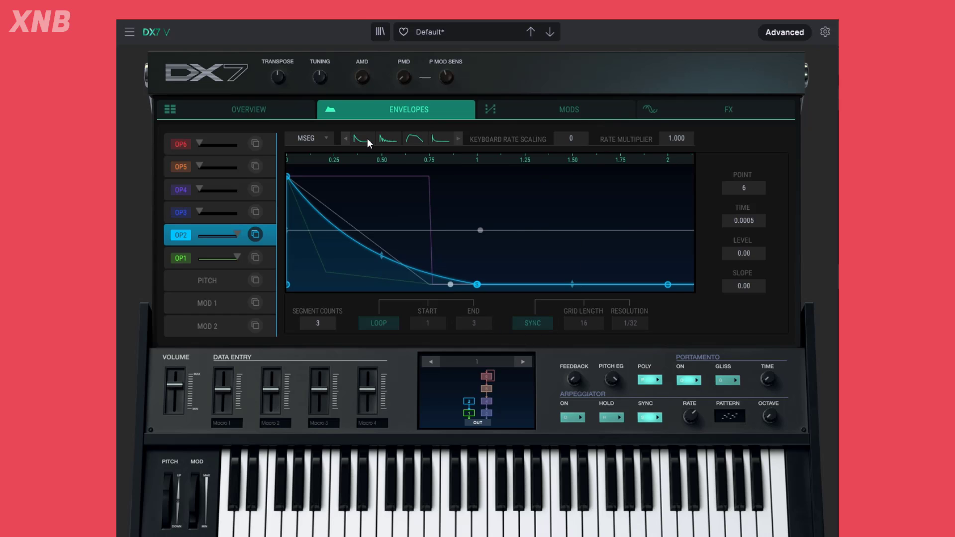
pyautogui.click(477, 285)
pyautogui.click(352, 243)
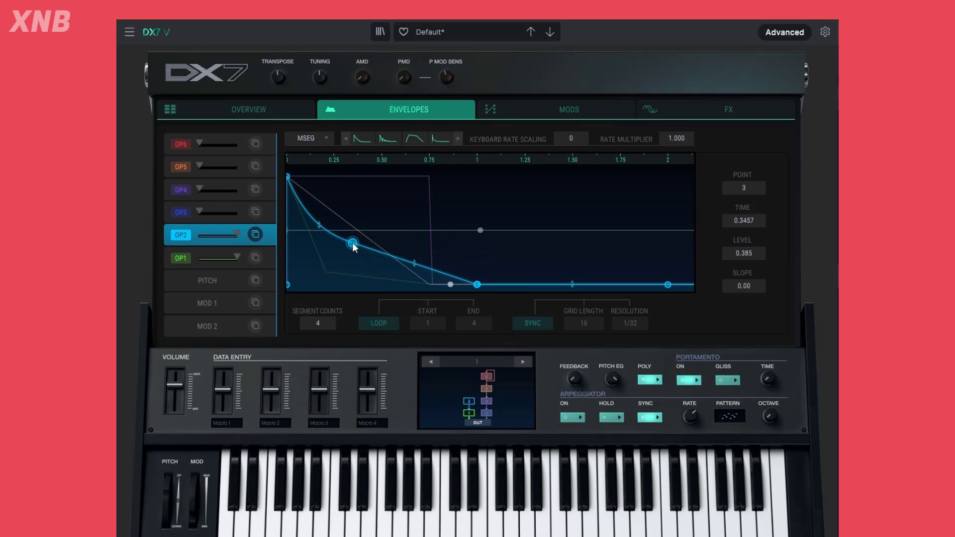
# - Add another point on the tail of operator 2's decay and bend the neighbouring segment to a slope of -0.161
pyautogui.click(415, 257)
pyautogui.moveTo(415, 257); pyautogui.dragTo(387, 266)
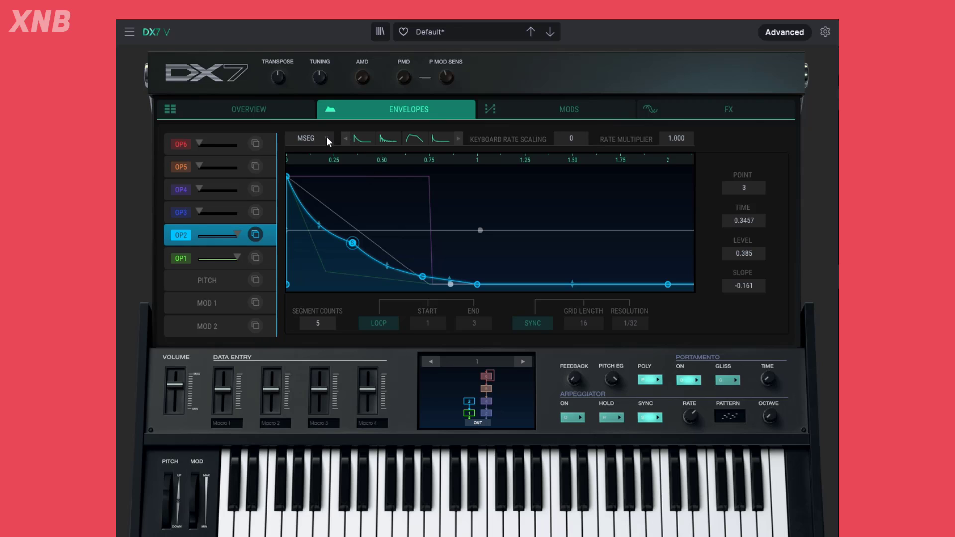
# - Load the Default template preset and raise operator 2's level to maximum
pyautogui.click(489, 30)
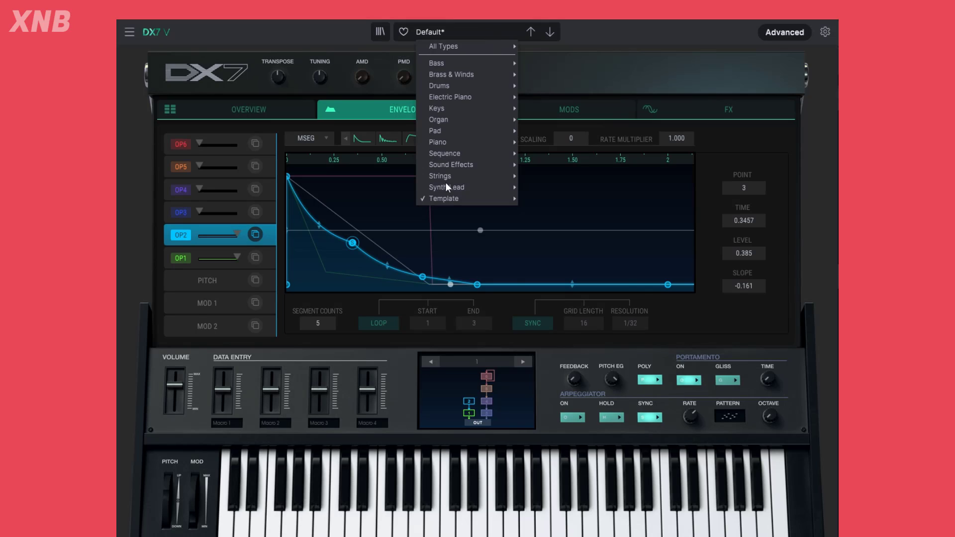
pyautogui.moveTo(455, 199)
pyautogui.click(566, 200)
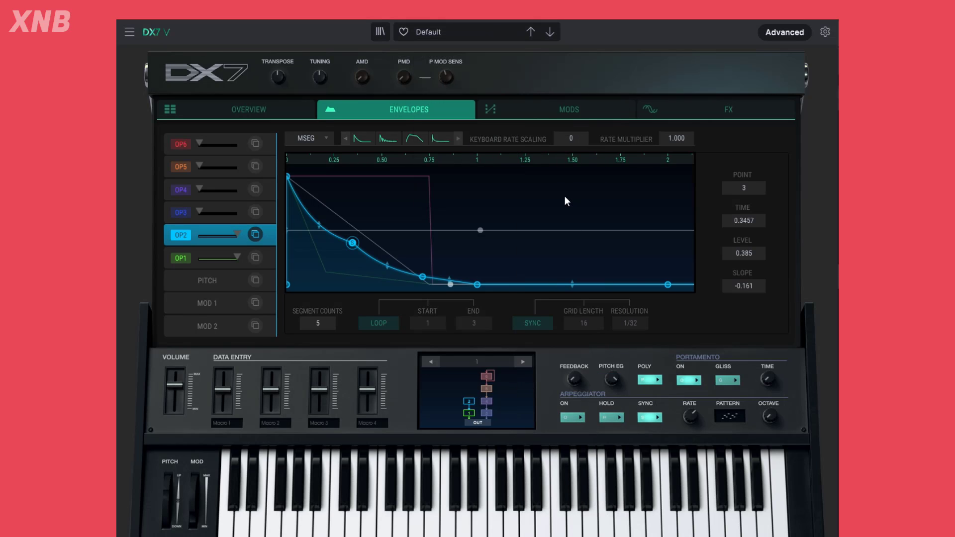
pyautogui.moveTo(201, 234); pyautogui.dragTo(237, 234)
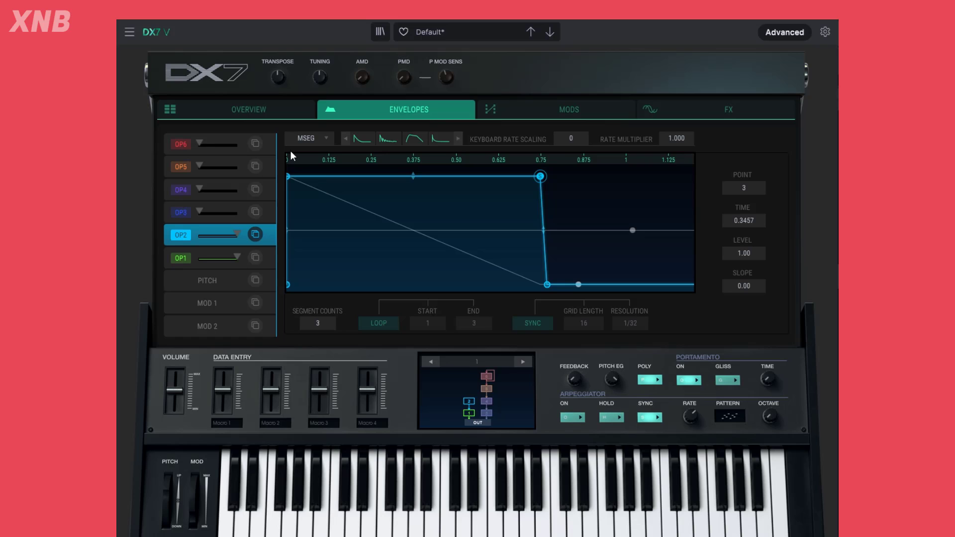
# - Compare operator 2's envelope in the overview with the full envelope editor
pyautogui.click(262, 108)
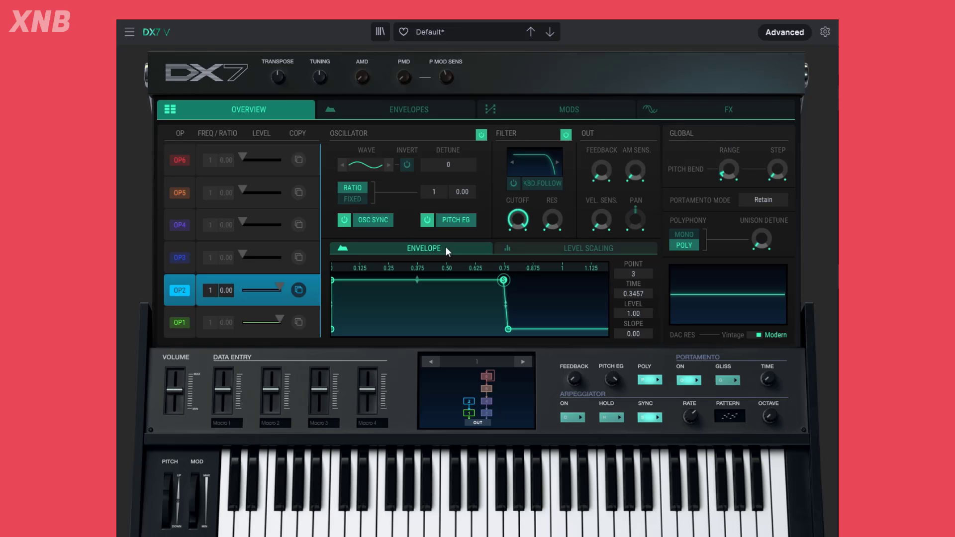
pyautogui.click(427, 109)
pyautogui.click(213, 109)
pyautogui.click(396, 109)
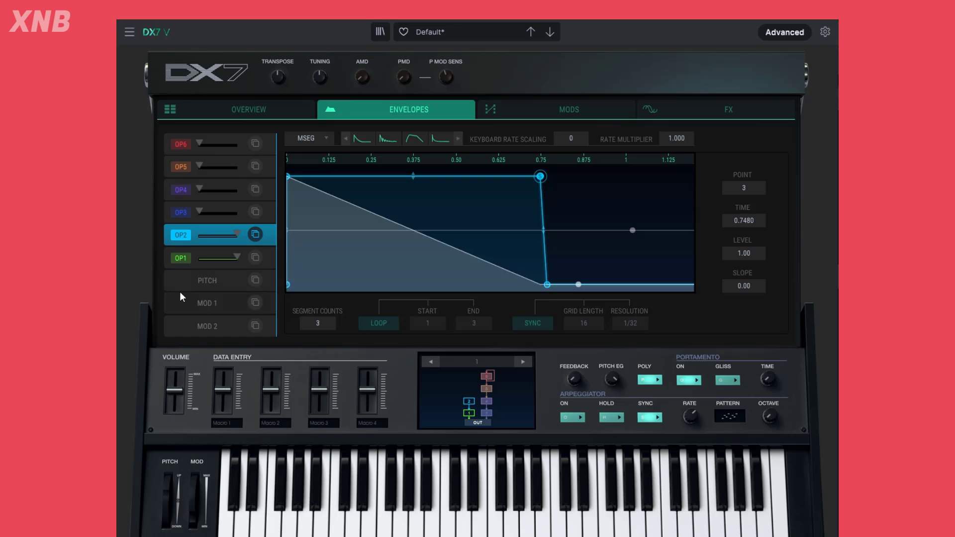
# - Try the smooth decay preset and the slow attack and release preset on the pitch envelope
pyautogui.click(196, 288)
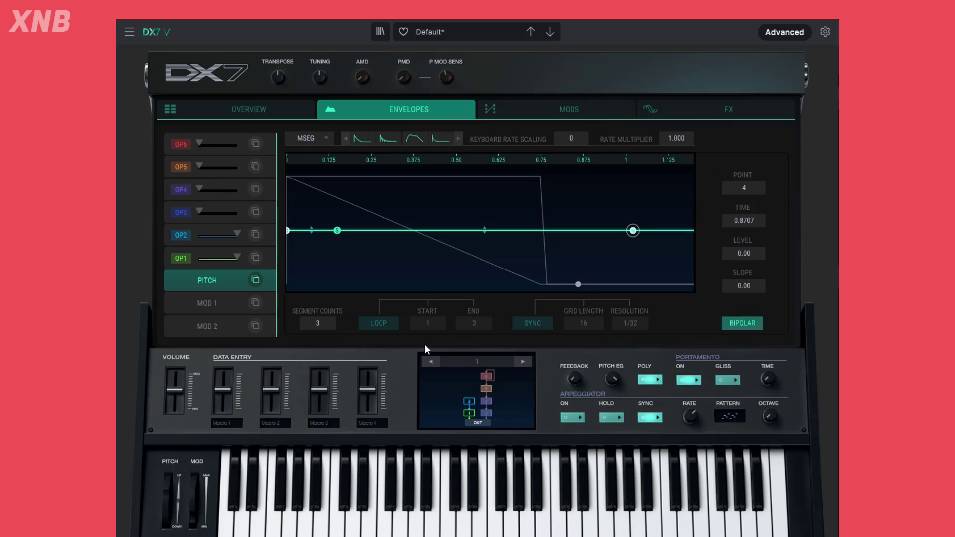
pyautogui.click(360, 140)
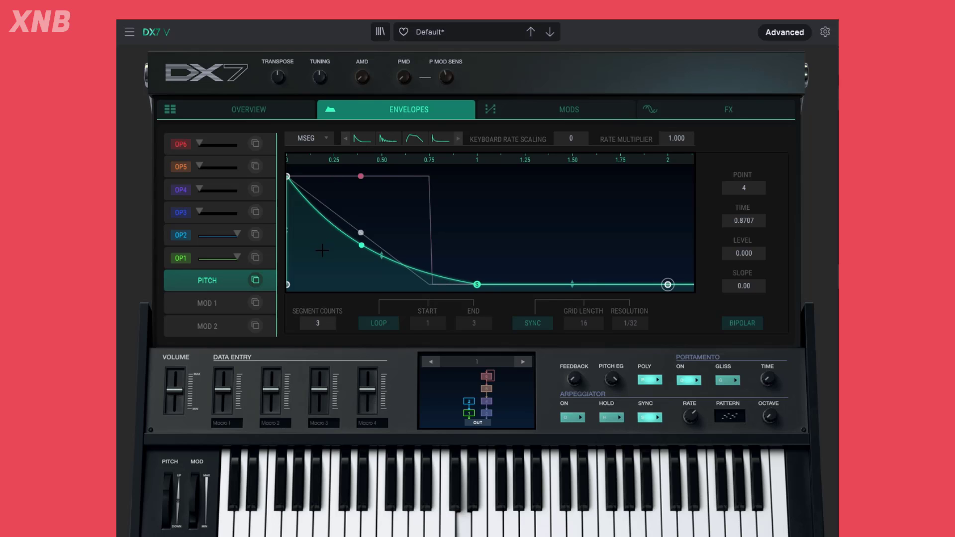
pyautogui.click(413, 138)
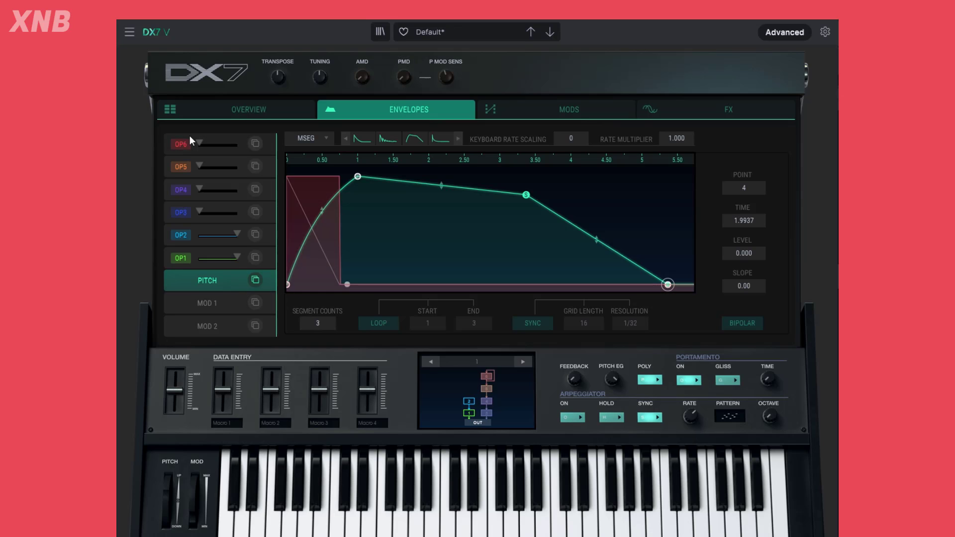
# - Look through the envelopes of operators 1, 2 and 3 and return to the pitch envelope
pyautogui.click(182, 263)
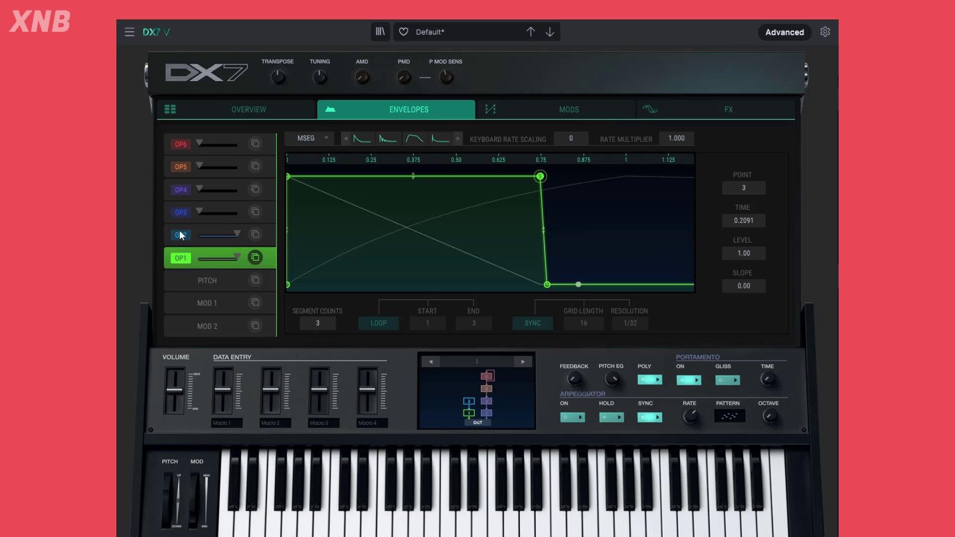
pyautogui.click(182, 235)
pyautogui.click(178, 211)
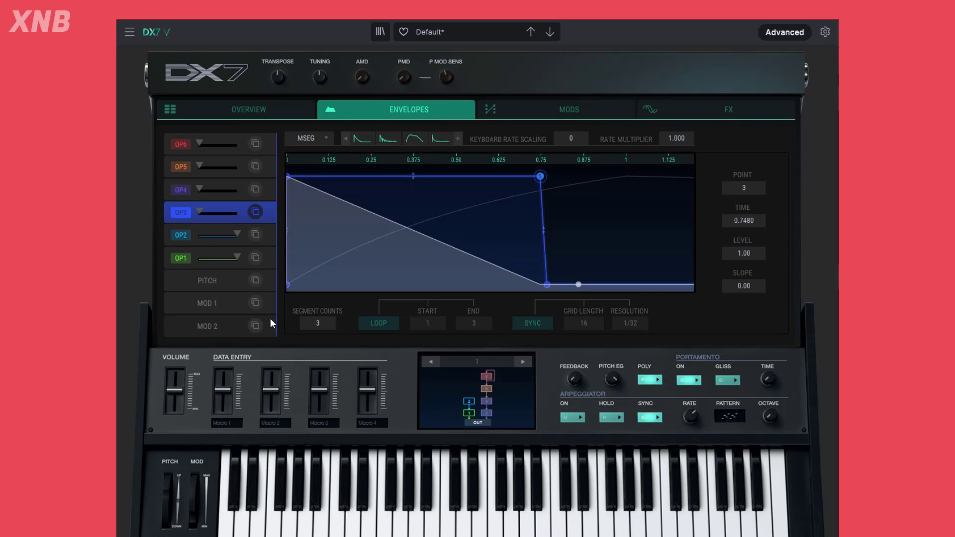
pyautogui.click(202, 279)
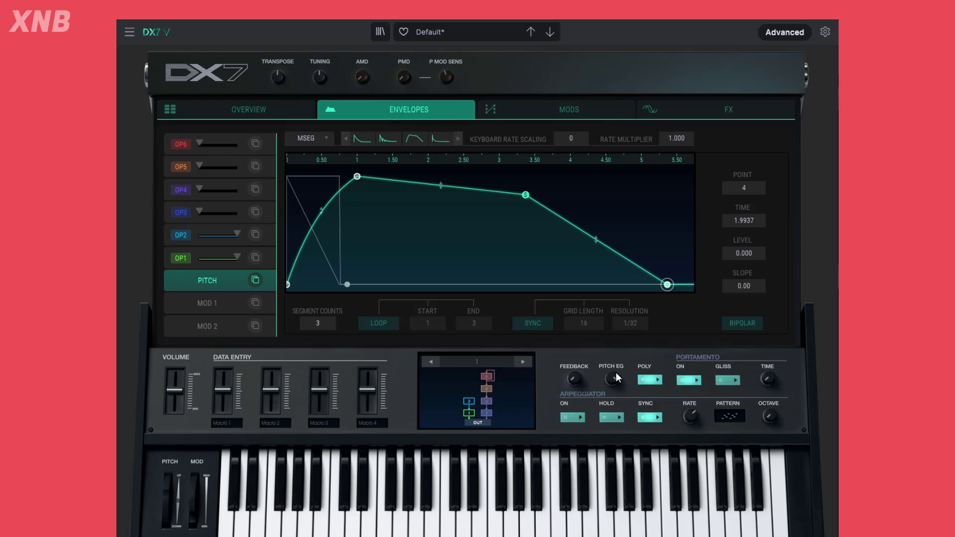
# - Adjust the Pitch EG amount, trying 10.0 % and higher settings
pyautogui.moveTo(616, 374)
pyautogui.moveTo(614, 378)
pyautogui.mouseDown()
pyautogui.moveTo(614, 433)
pyautogui.moveTo(613, 386)
pyautogui.mouseUp()
pyautogui.moveTo(610, 379); pyautogui.dragTo(613, 383)
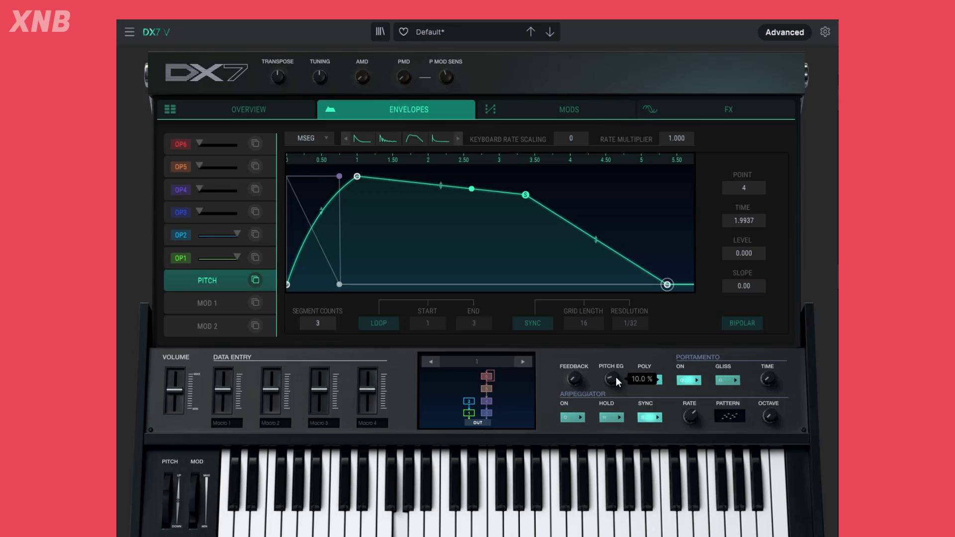
pyautogui.moveTo(617, 377); pyautogui.dragTo(616, 346)
pyautogui.moveTo(614, 371)
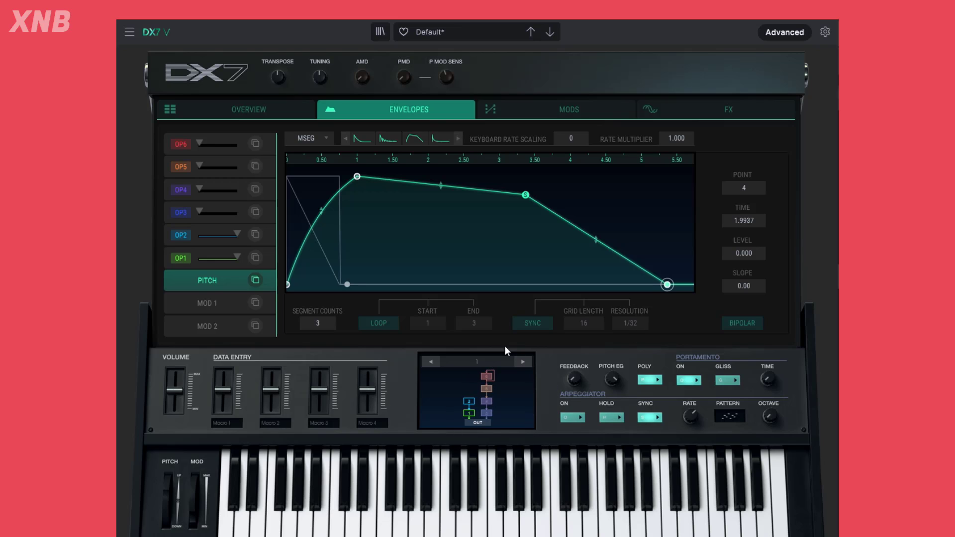
# - Apply the rectangular preset to the pitch envelope after glancing at the envelopes of operators 1 and 2
pyautogui.click(182, 257)
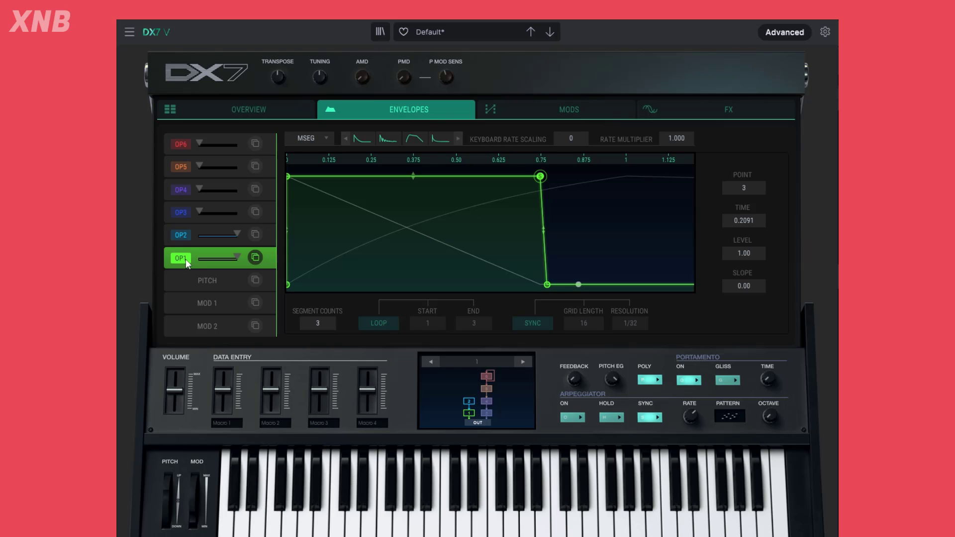
pyautogui.click(180, 238)
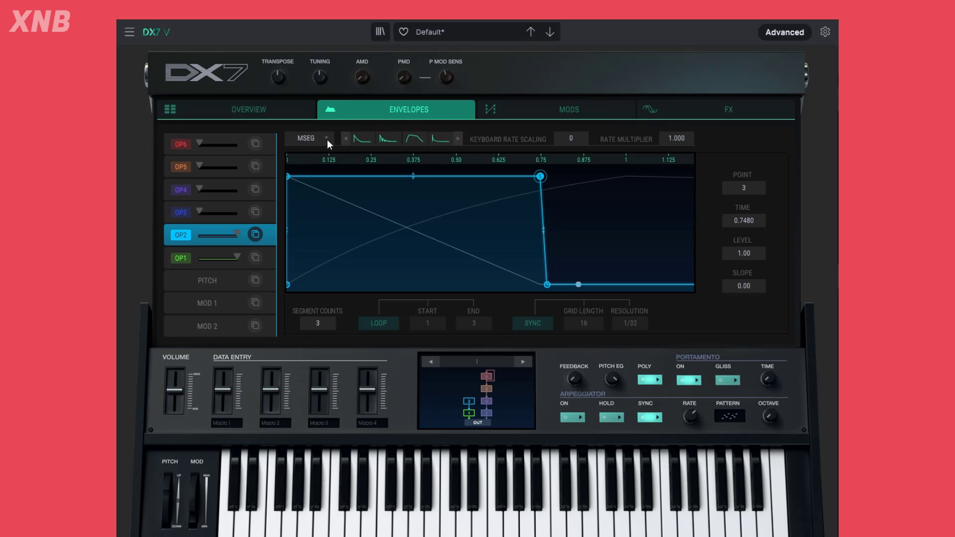
pyautogui.click(188, 281)
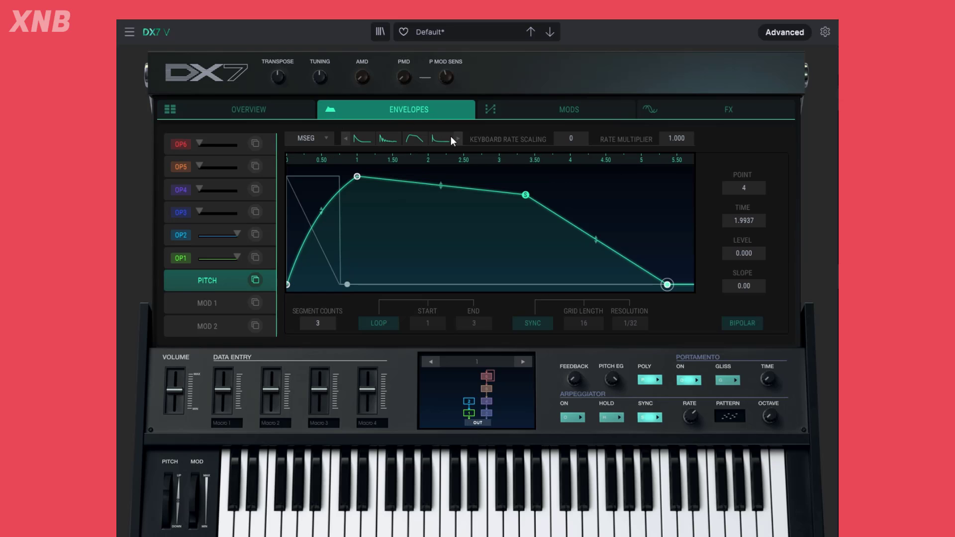
pyautogui.click(347, 137)
pyautogui.click(363, 144)
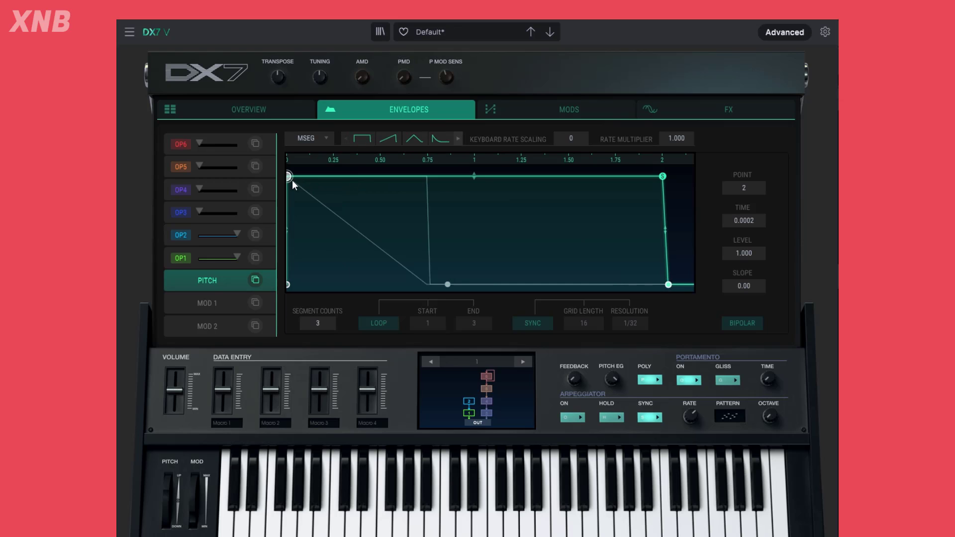
# - Reshape the pitch envelope with start level 0.536, a peak near time 0.50, the sustain point near 1.25 and end level 0.453
pyautogui.click(287, 284)
pyautogui.moveTo(288, 284); pyautogui.dragTo(288, 211)
pyautogui.moveTo(287, 177); pyautogui.dragTo(382, 192)
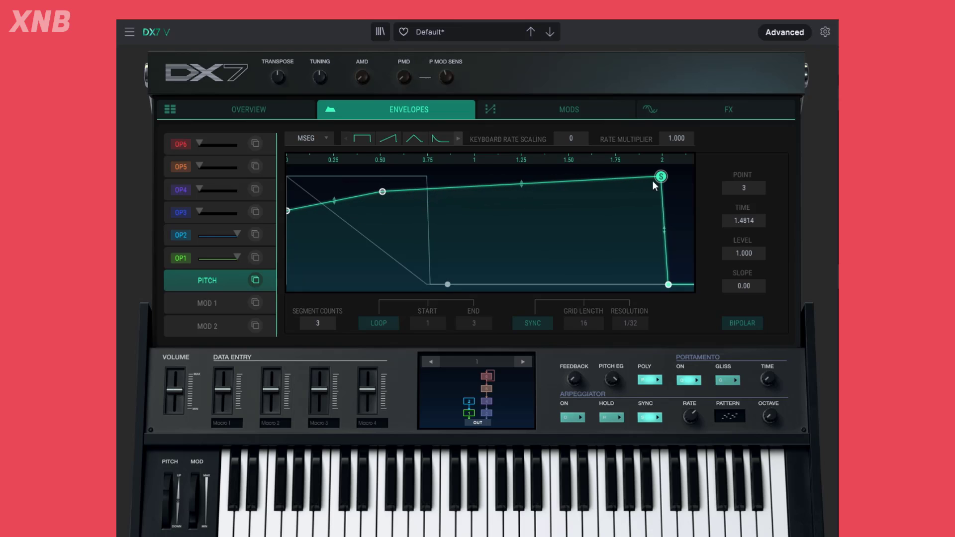
pyautogui.moveTo(653, 180); pyautogui.dragTo(519, 217)
pyautogui.moveTo(668, 284); pyautogui.dragTo(643, 237)
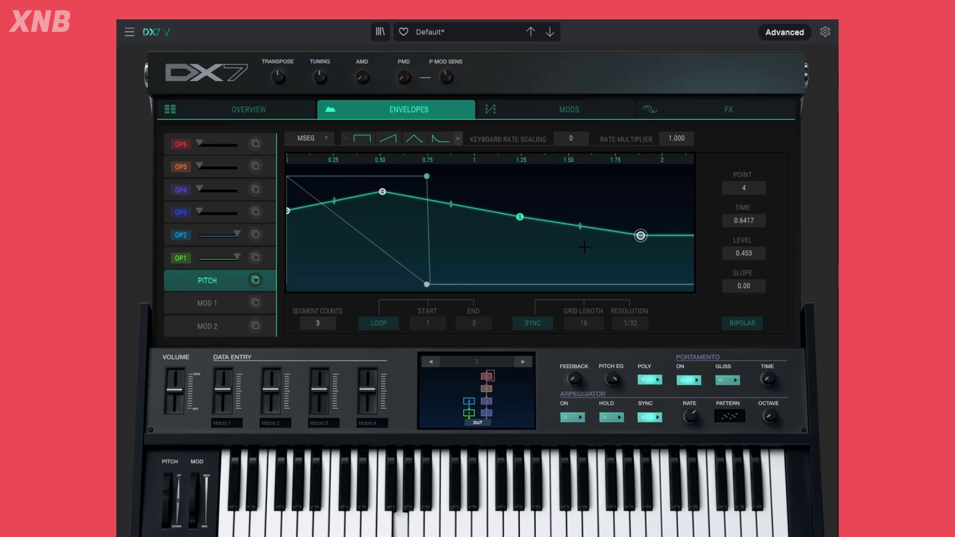
pyautogui.moveTo(288, 211); pyautogui.dragTo(290, 226)
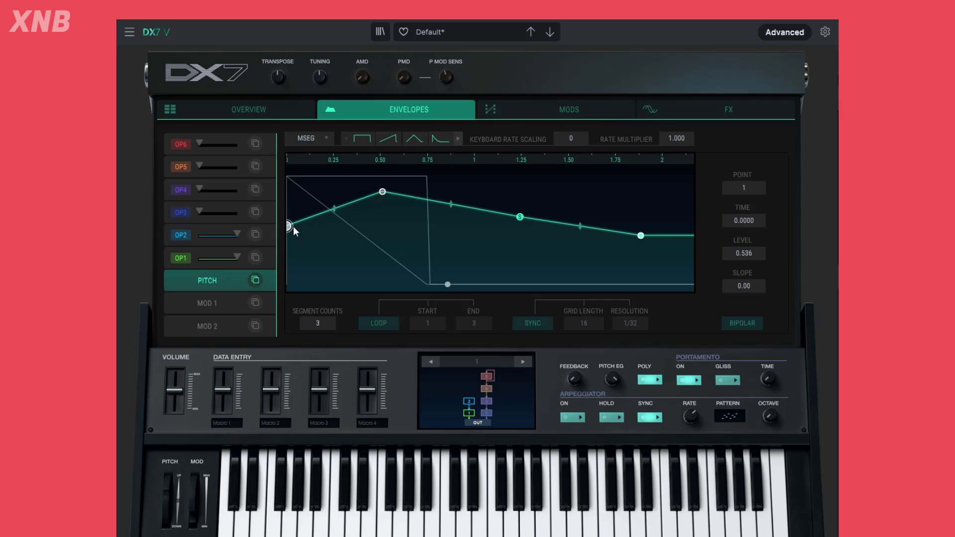
# - Turn off the pitch envelope for operators 1 and 2 in the overview
pyautogui.click(178, 257)
pyautogui.click(178, 281)
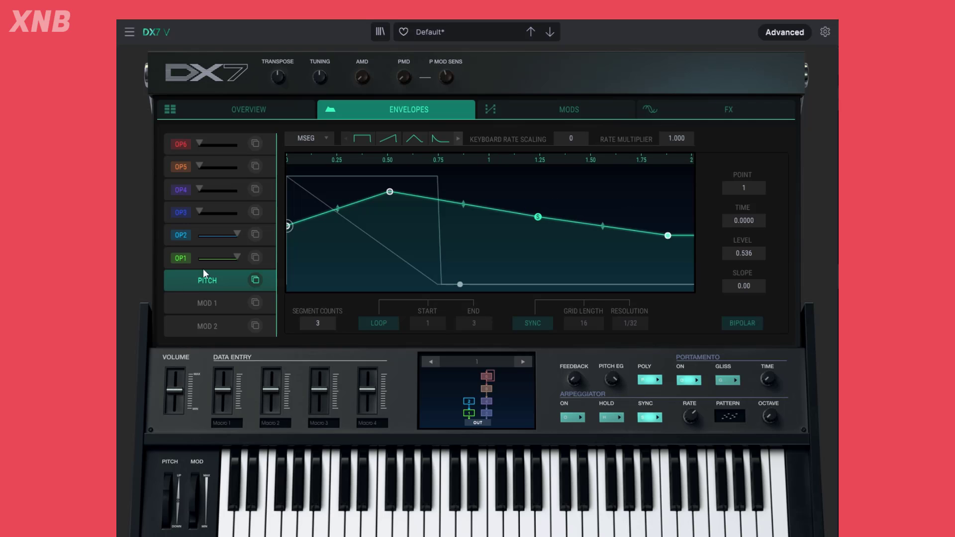
pyautogui.click(227, 107)
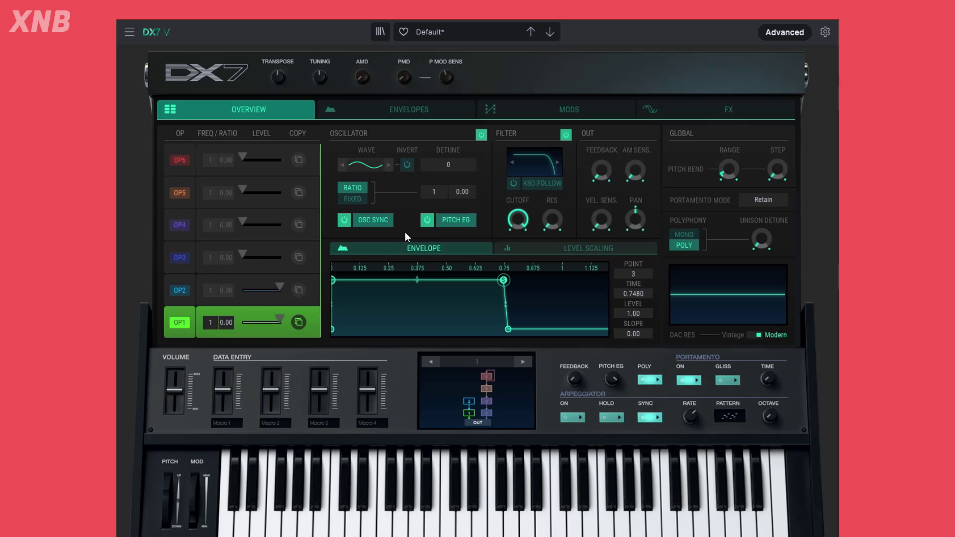
pyautogui.click(424, 221)
pyautogui.click(178, 291)
pyautogui.click(427, 222)
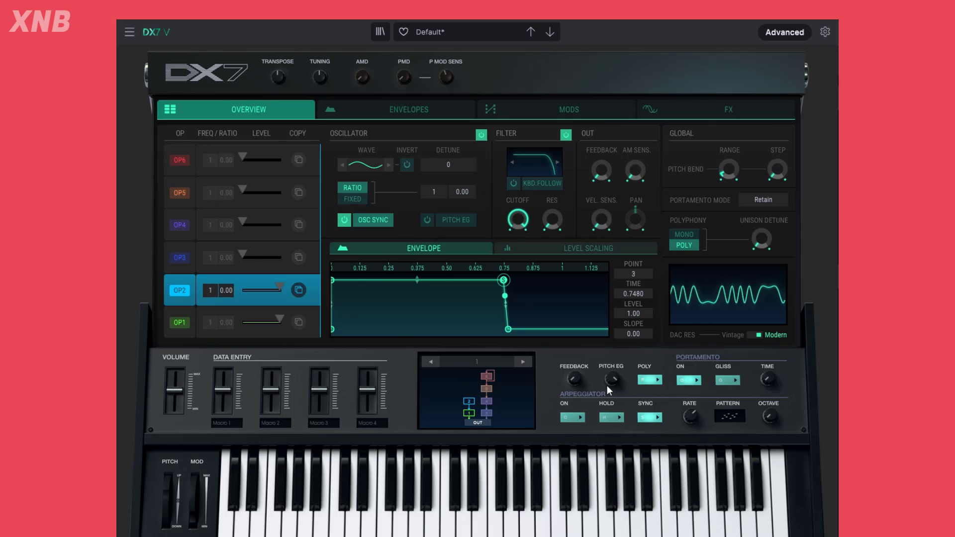
# - Lower the Pitch EG amount and review the shape of the pitch envelope
pyautogui.moveTo(610, 382); pyautogui.dragTo(610, 420)
pyautogui.click(359, 115)
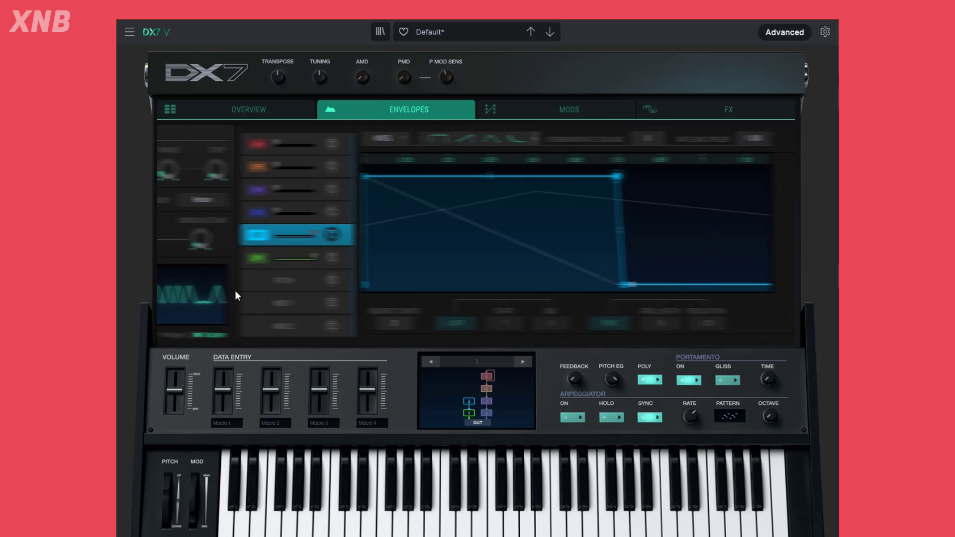
pyautogui.click(216, 279)
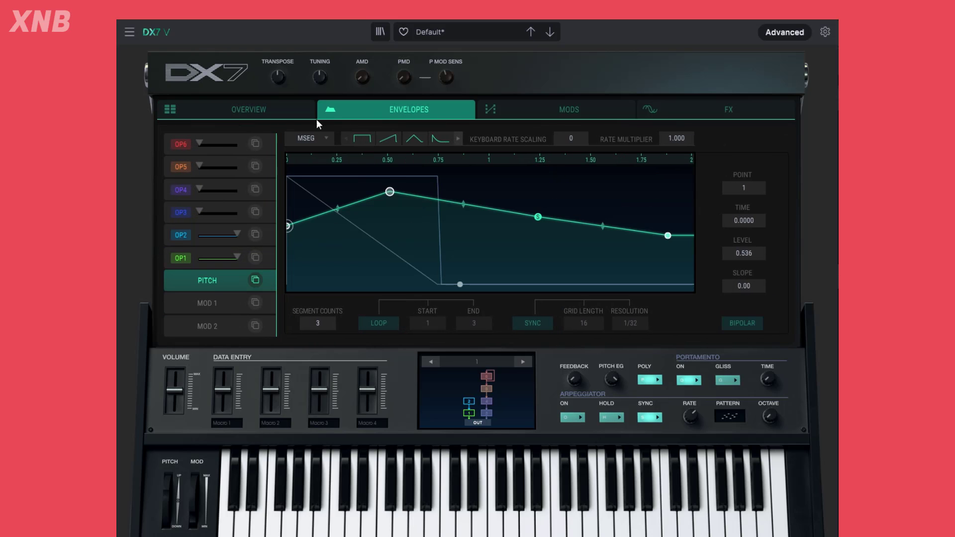
pyautogui.click(279, 114)
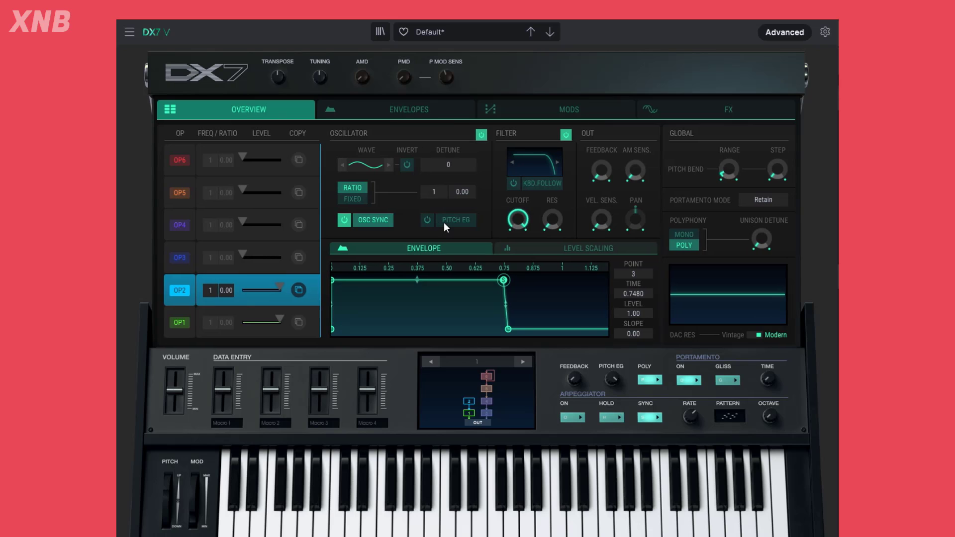
# - Turn the pitch envelope on for operator 1 and compare its setting with operator 2's
pyautogui.click(193, 323)
pyautogui.click(429, 222)
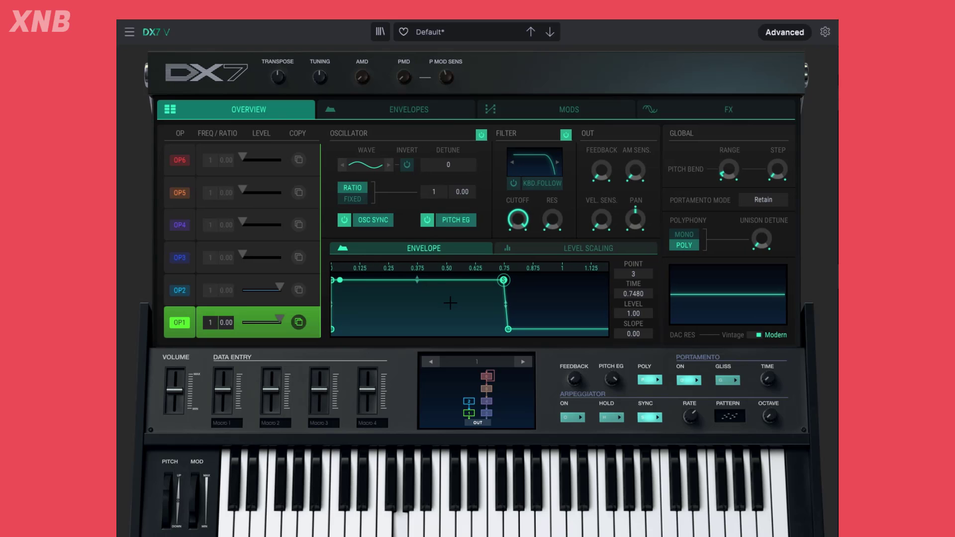
pyautogui.click(168, 296)
pyautogui.click(166, 332)
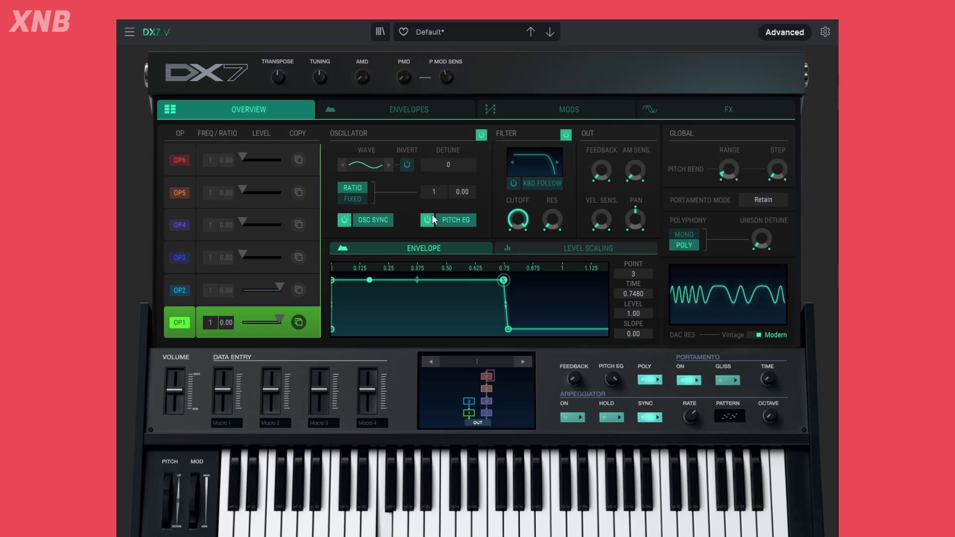
# - Turn the pitch envelope on for operator 2 and off for operator 1
pyautogui.click(180, 290)
pyautogui.click(429, 220)
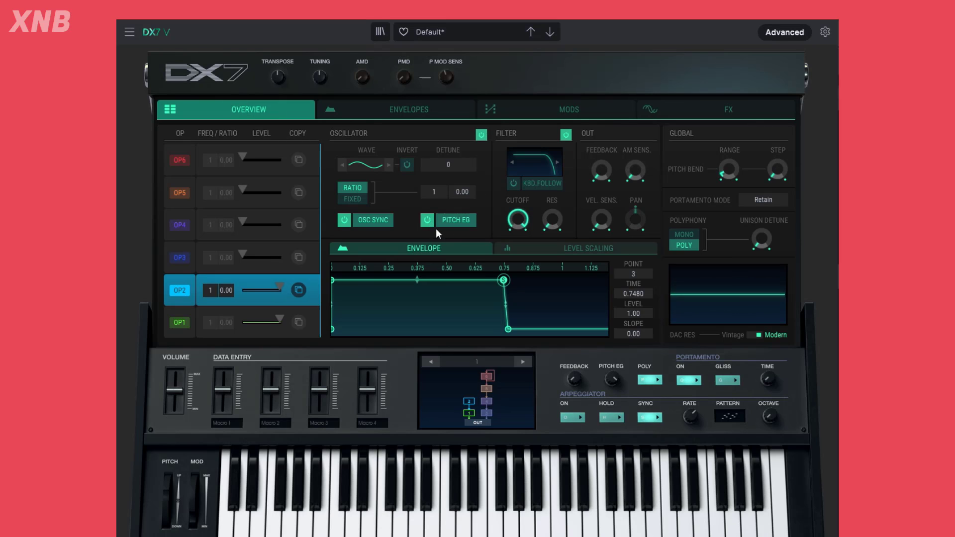
pyautogui.click(186, 321)
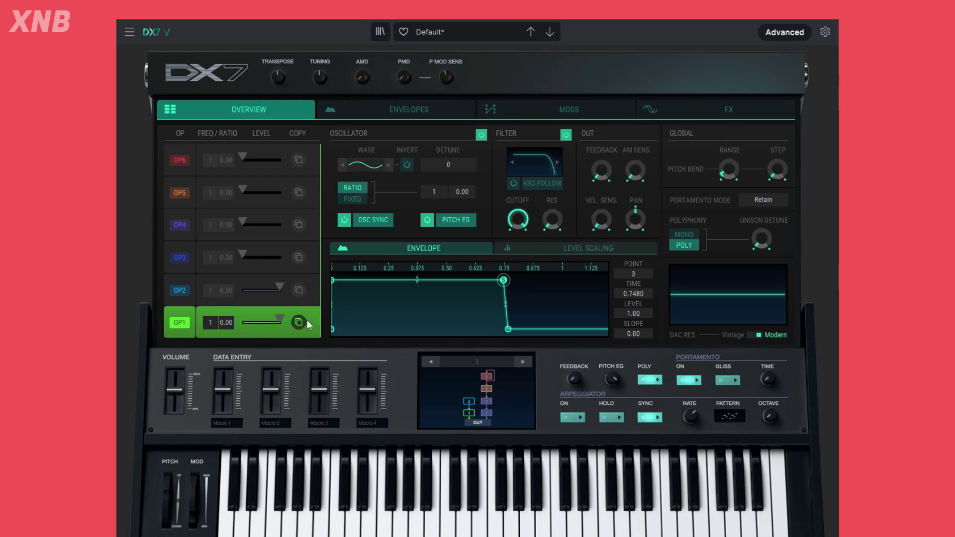
pyautogui.click(434, 222)
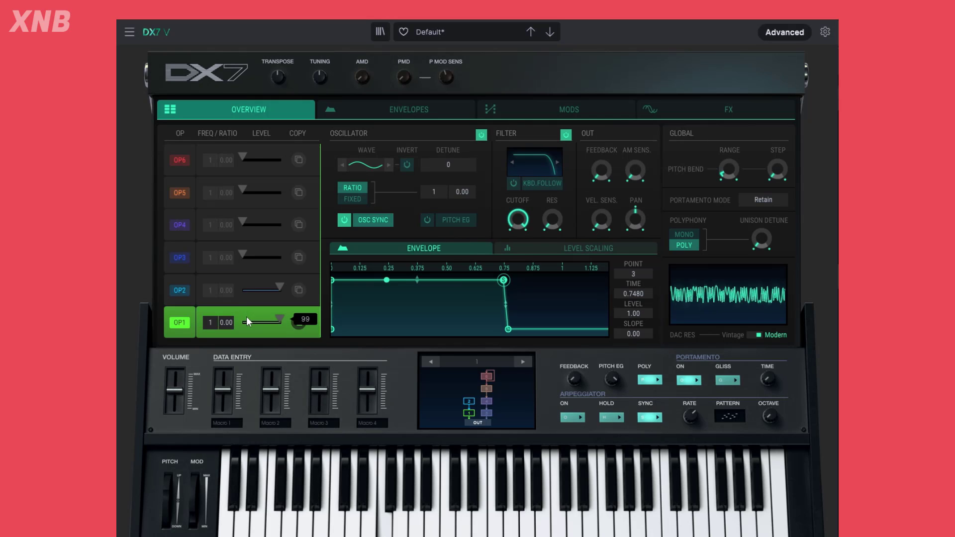
pyautogui.moveTo(248, 318)
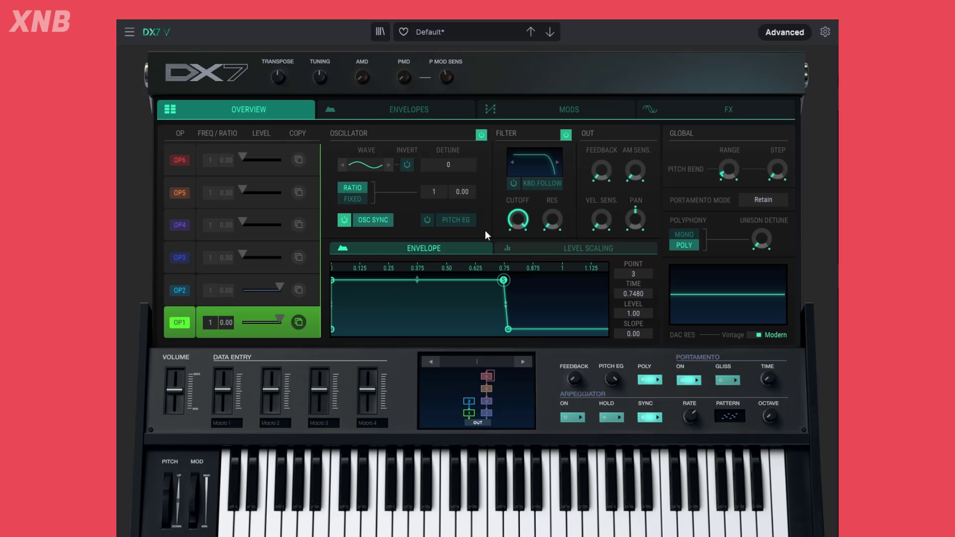
# - Review the Mod 1 and Mod 2 envelopes on the main envelope page
pyautogui.click(420, 112)
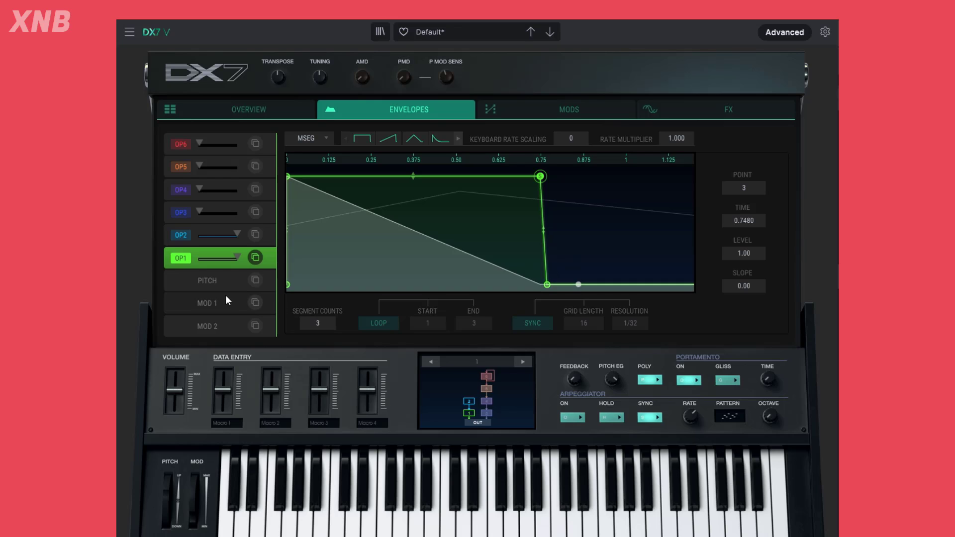
pyautogui.click(214, 305)
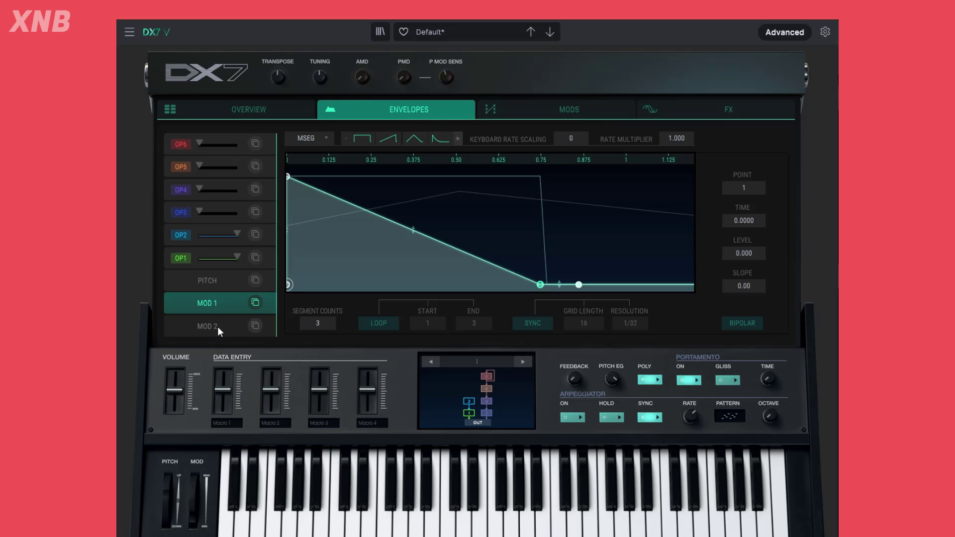
pyautogui.click(216, 325)
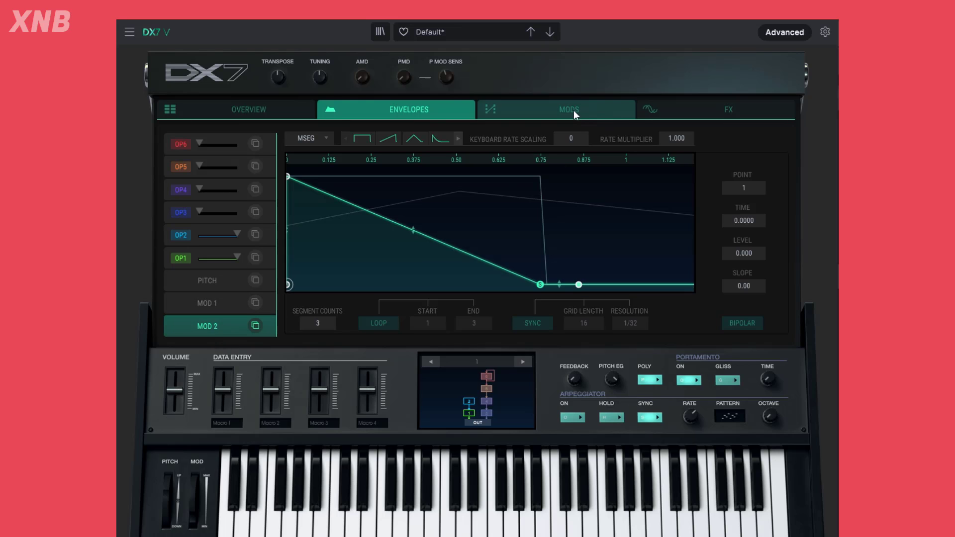
# - Reshape modulation envelope 1 beside the modulation matrix, with point 2 at time 0.3679, level 0.871 and point 4 at time 0.3207, level 0.710
pyautogui.click(542, 109)
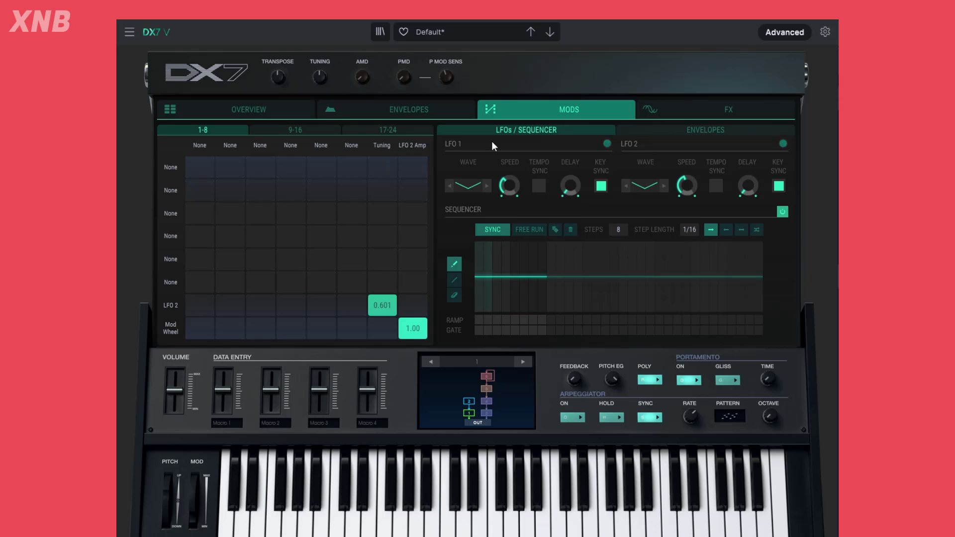
pyautogui.click(715, 130)
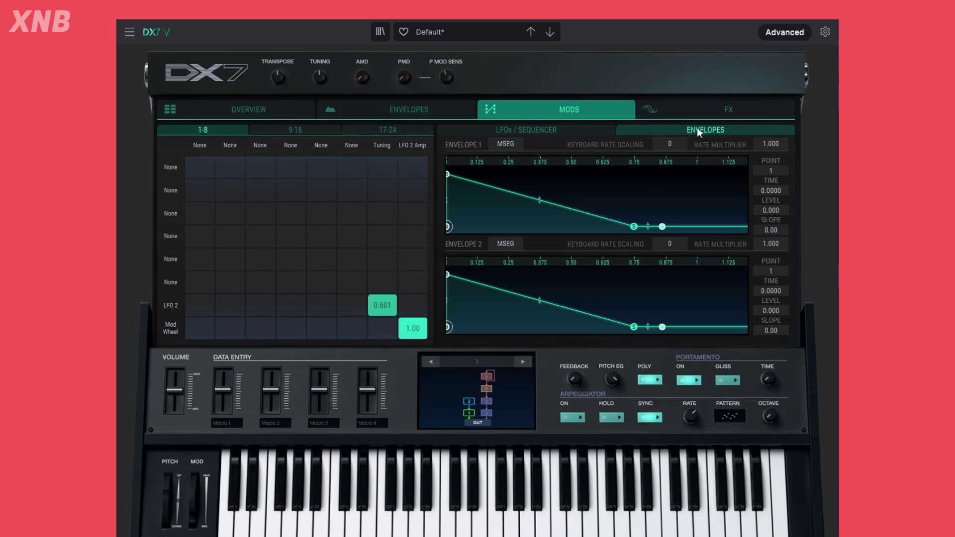
pyautogui.moveTo(447, 175); pyautogui.dragTo(539, 181)
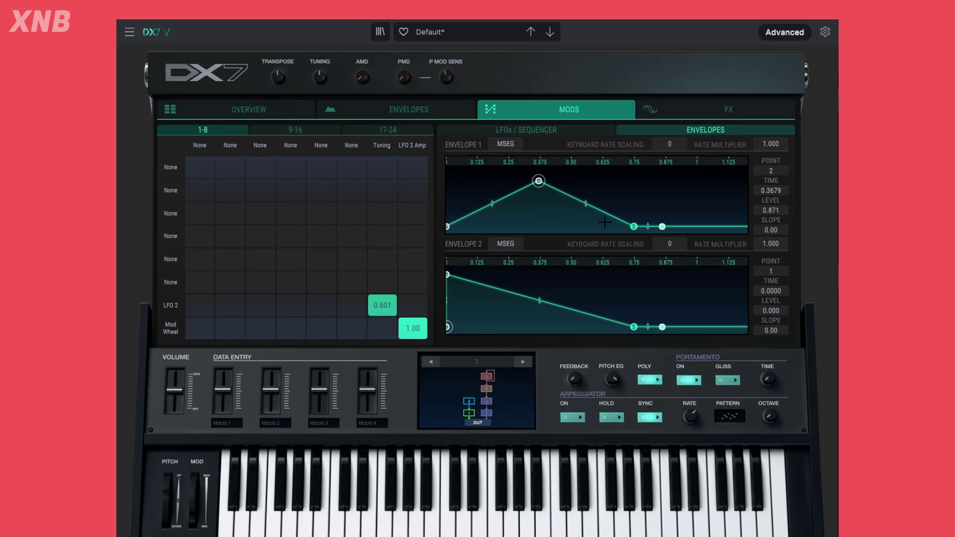
pyautogui.moveTo(634, 226); pyautogui.dragTo(622, 187)
# - Inspect the Mod 2 envelope and the reshaped Mod 1 envelope on the main envelope page
pyautogui.click(409, 109)
pyautogui.click(224, 324)
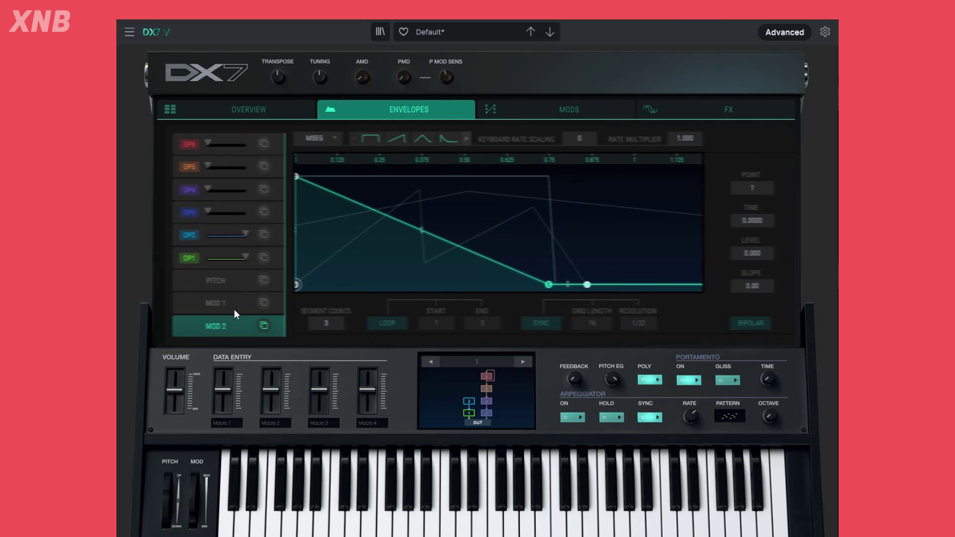
pyautogui.click(202, 300)
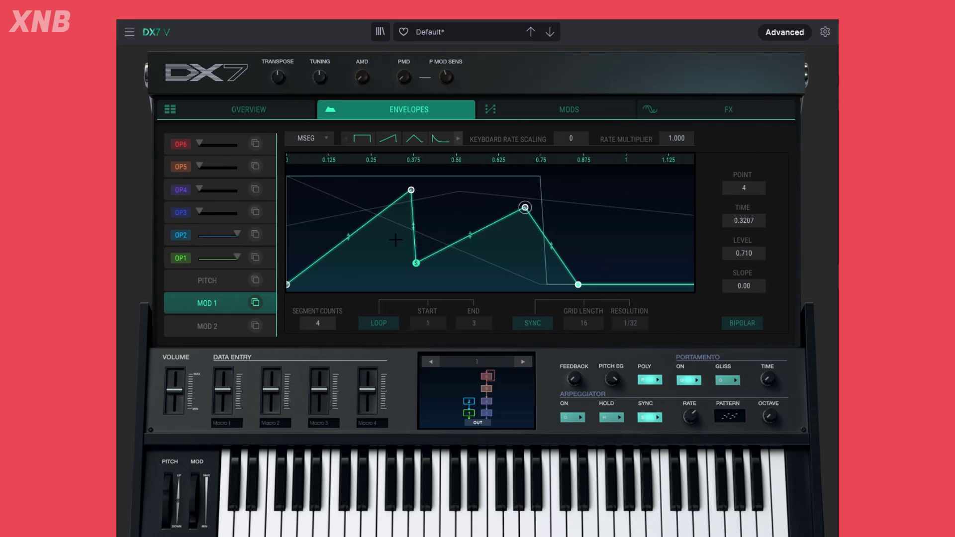
# - Revisit the modulation and envelope pages and return to operator 1's filter settings in the overview
pyautogui.click(586, 114)
pyautogui.click(447, 112)
pyautogui.click(268, 106)
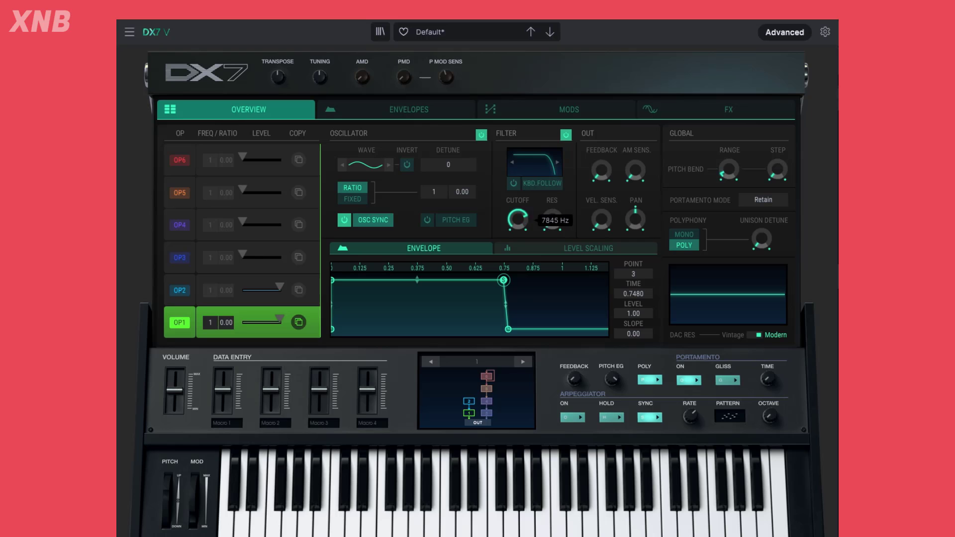
# - Compare the two envelopes beside the modulation matrix with the overview and the main envelope page, ending at the matrix
pyautogui.click(555, 105)
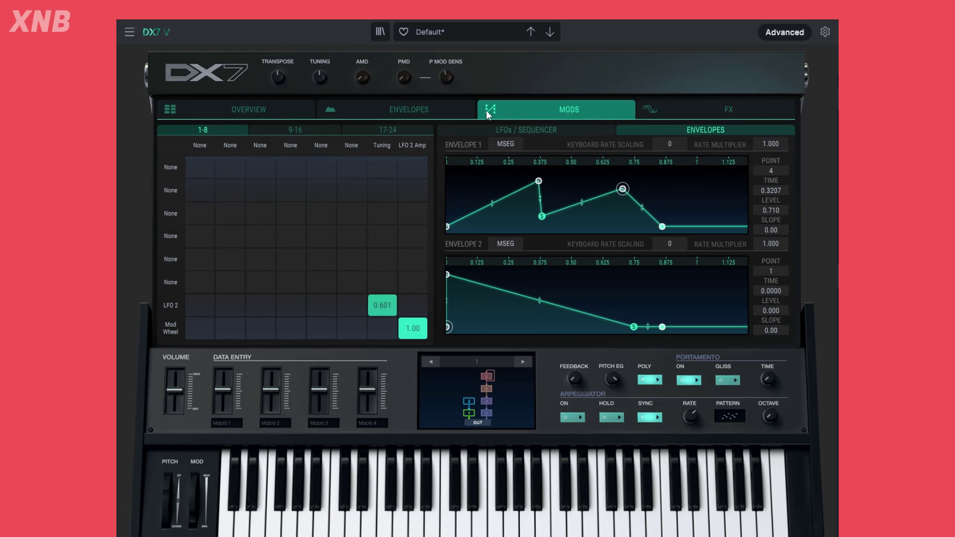
pyautogui.click(463, 110)
pyautogui.click(556, 101)
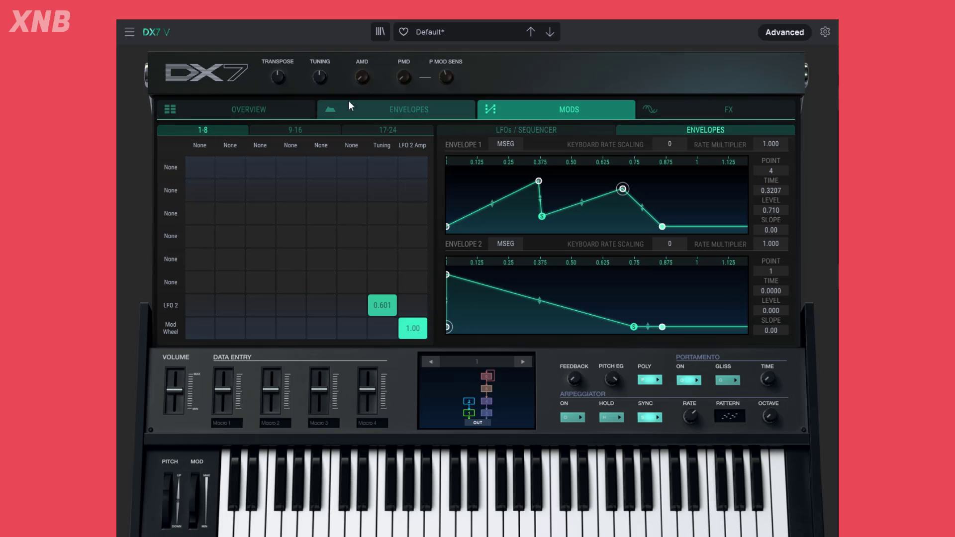
pyautogui.click(306, 105)
pyautogui.click(437, 106)
pyautogui.click(527, 107)
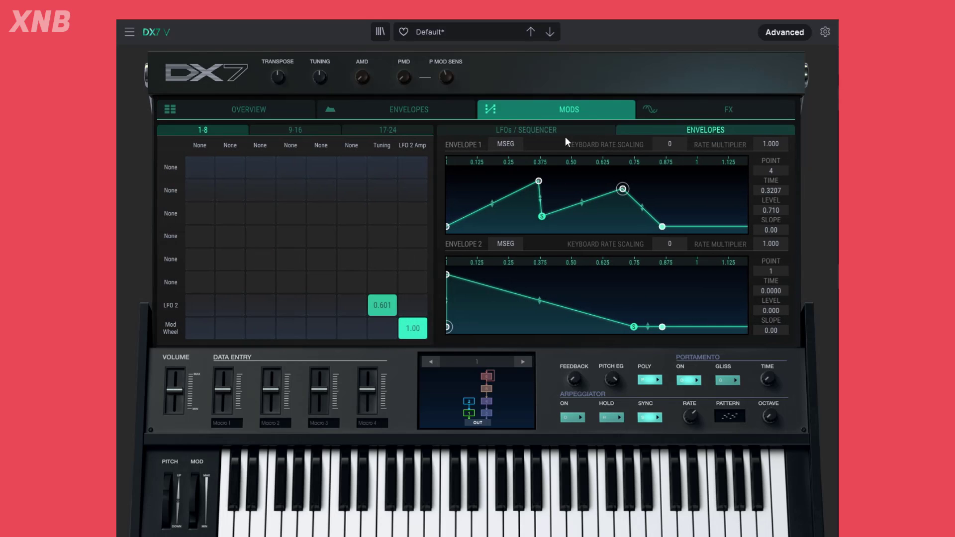